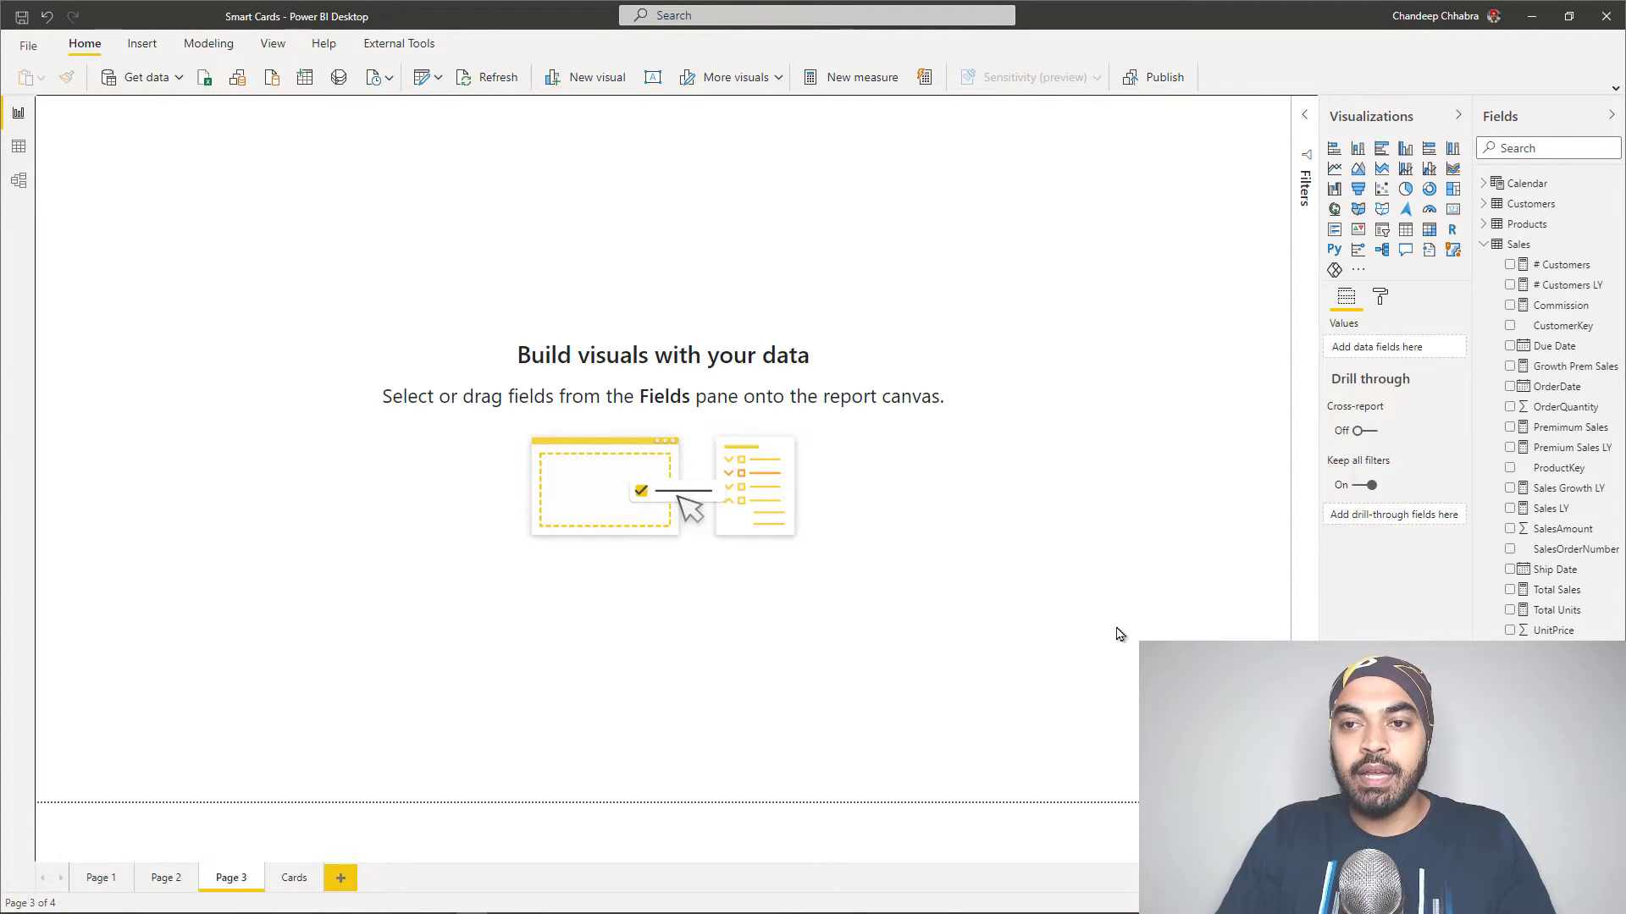
# Step: Add a card visual with the Total Sales measure (29.36M) and place it toward the page's top right
pyautogui.click(1449, 211)
pyautogui.moveTo(207, 232); pyautogui.dragTo(1261, 346)
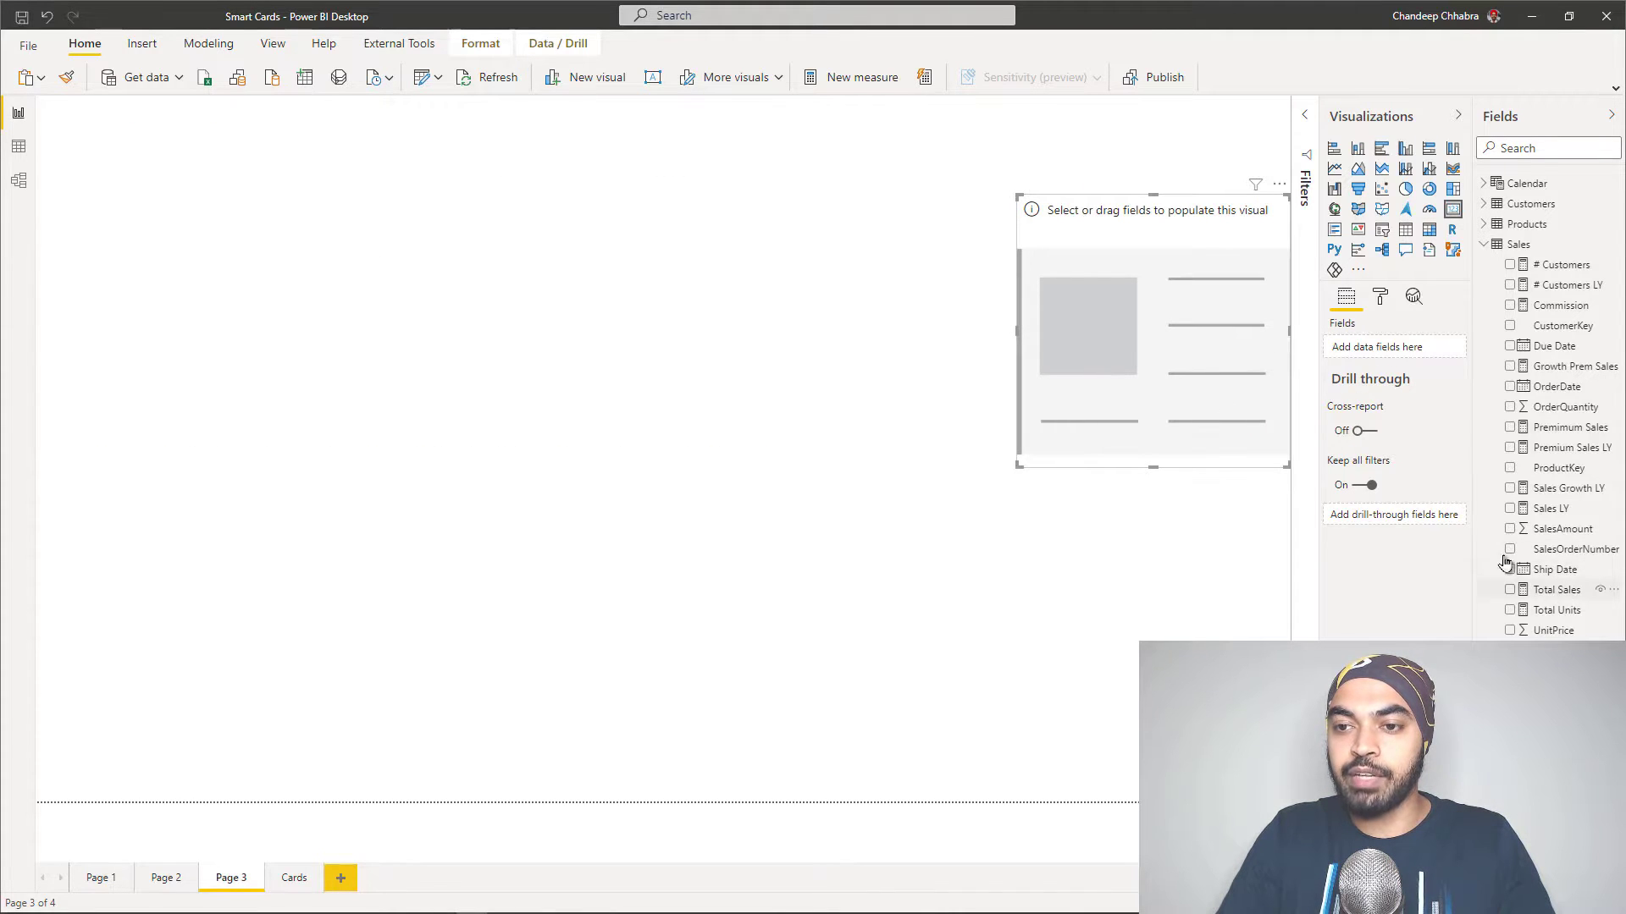
pyautogui.moveTo(1549, 589); pyautogui.dragTo(1069, 322)
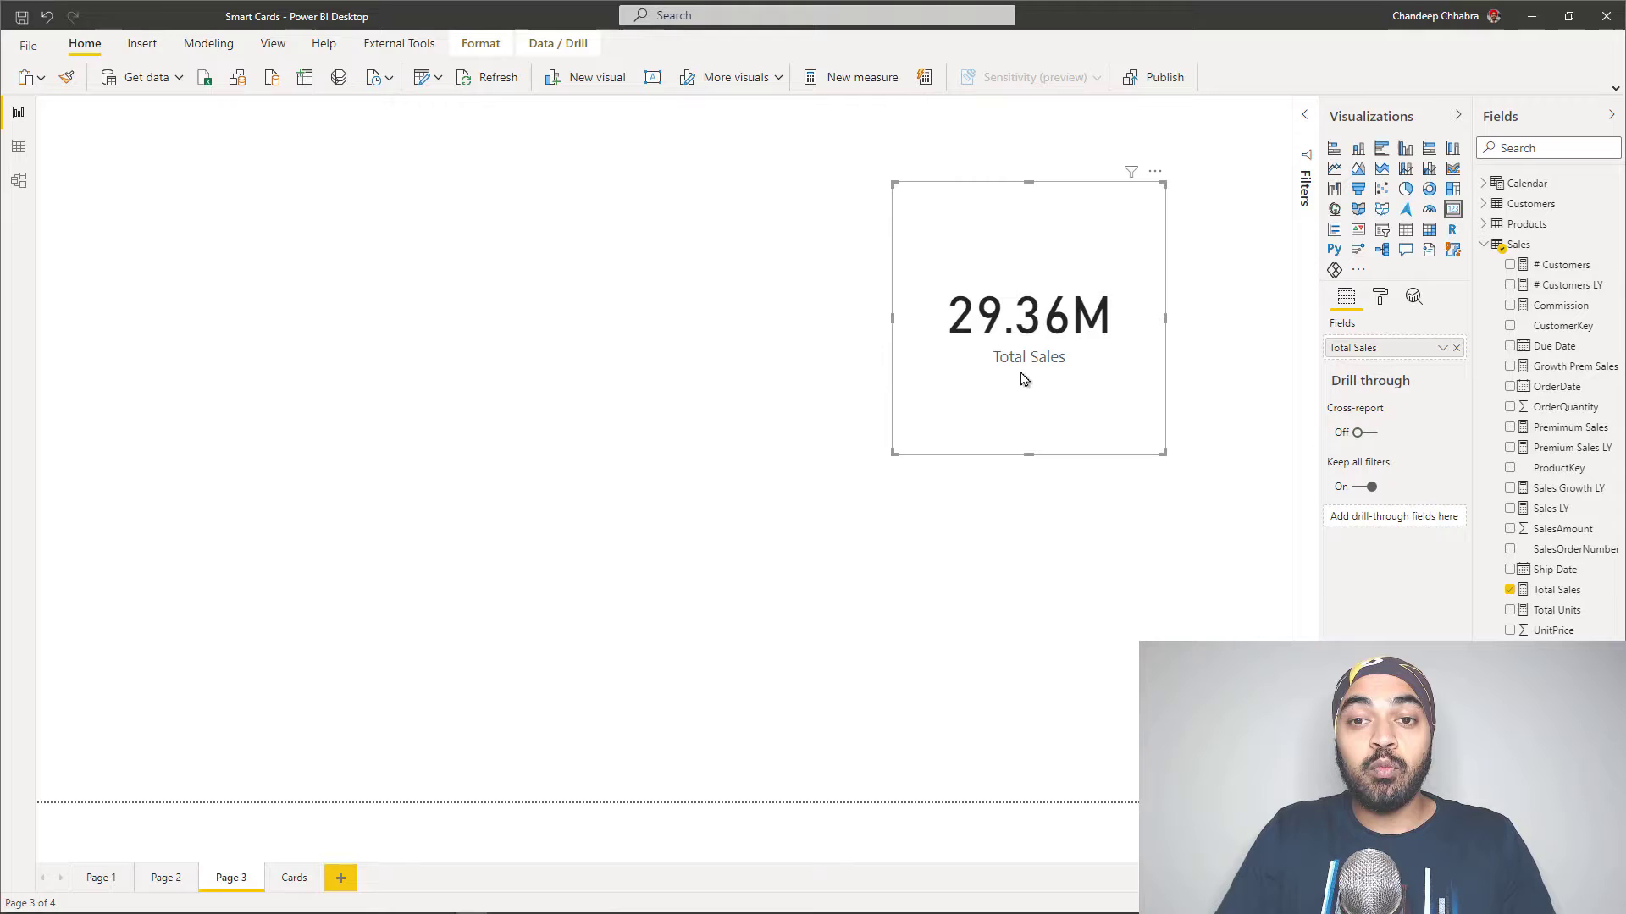
pyautogui.moveTo(1019, 382); pyautogui.dragTo(1030, 381)
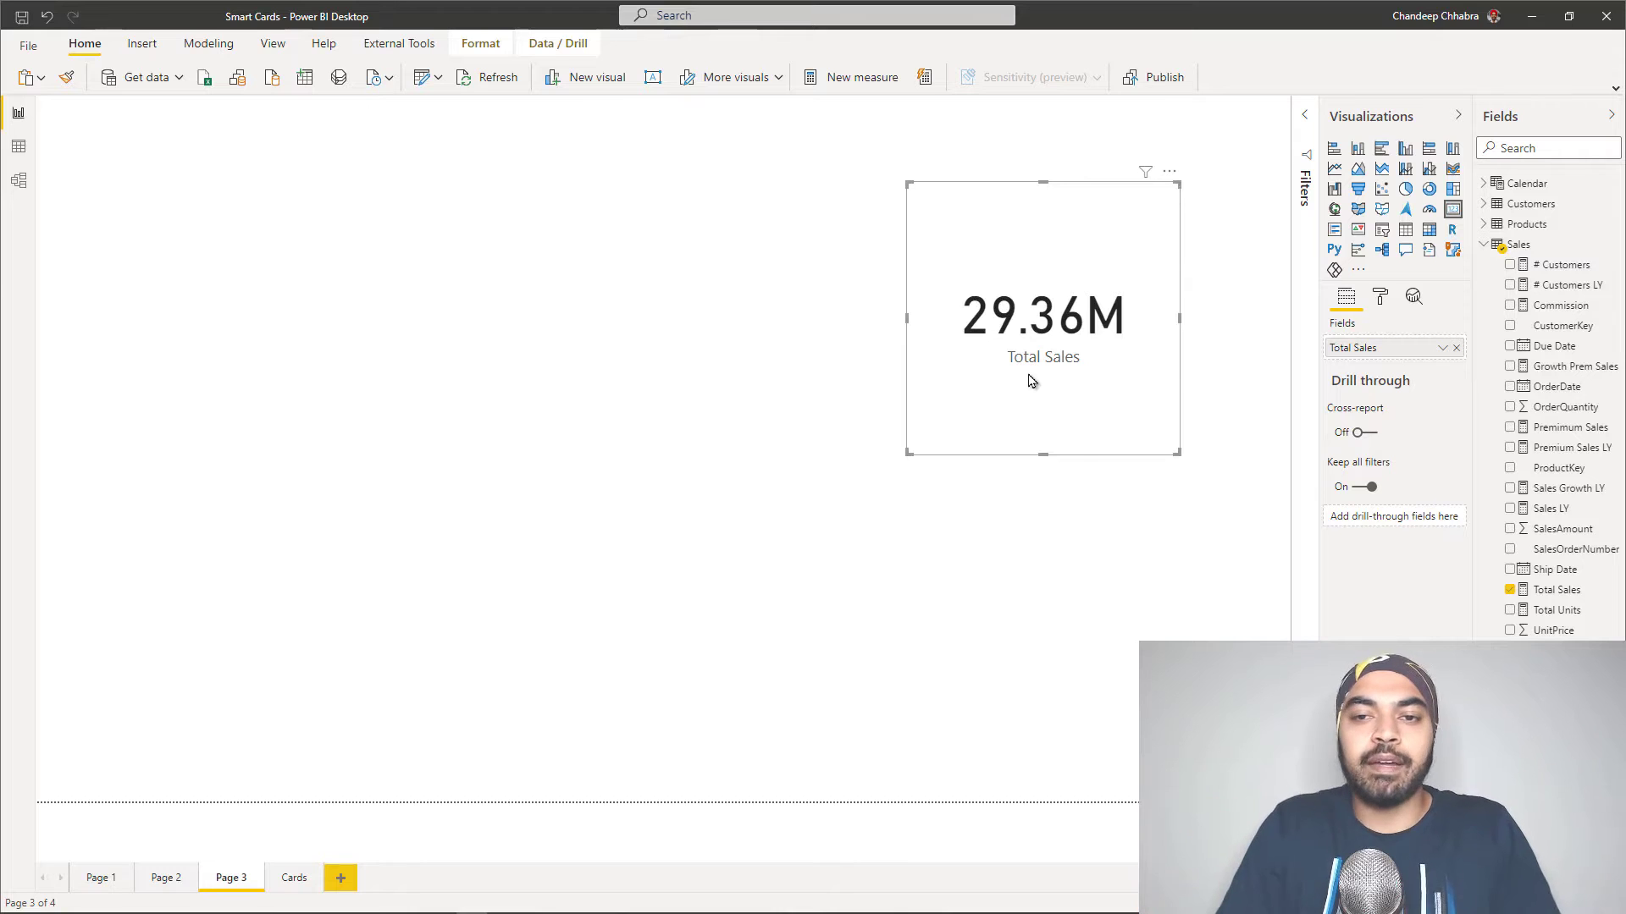
pyautogui.moveTo(1078, 339); pyautogui.dragTo(1166, 331)
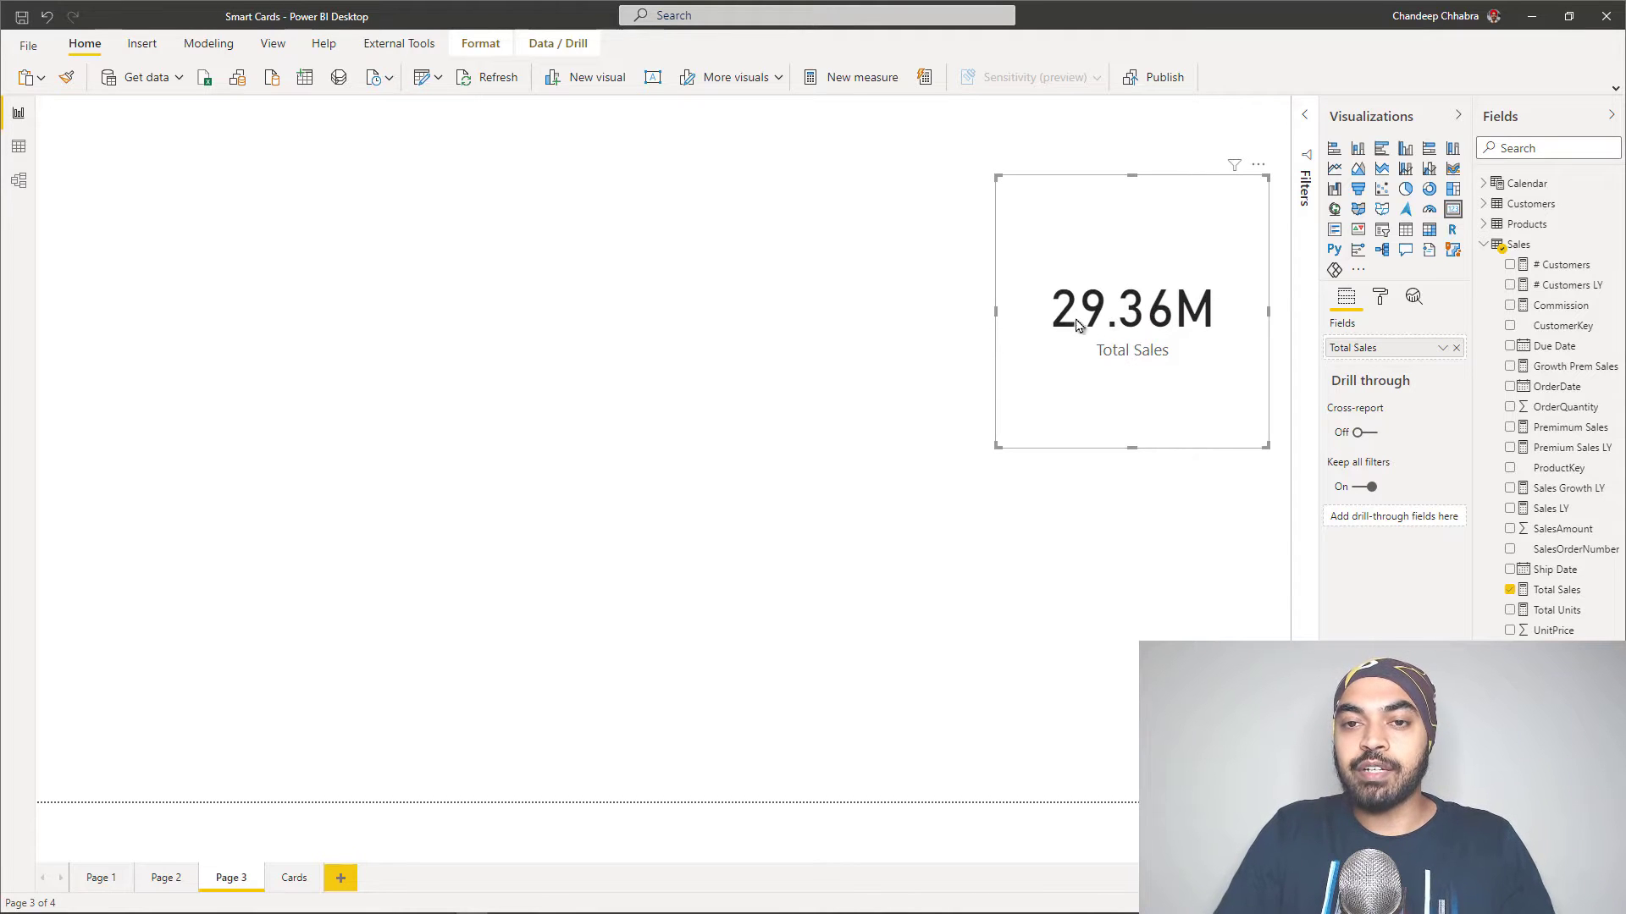
# Step: Set the card's data label to 15 pt Arial Black
pyautogui.click(1379, 296)
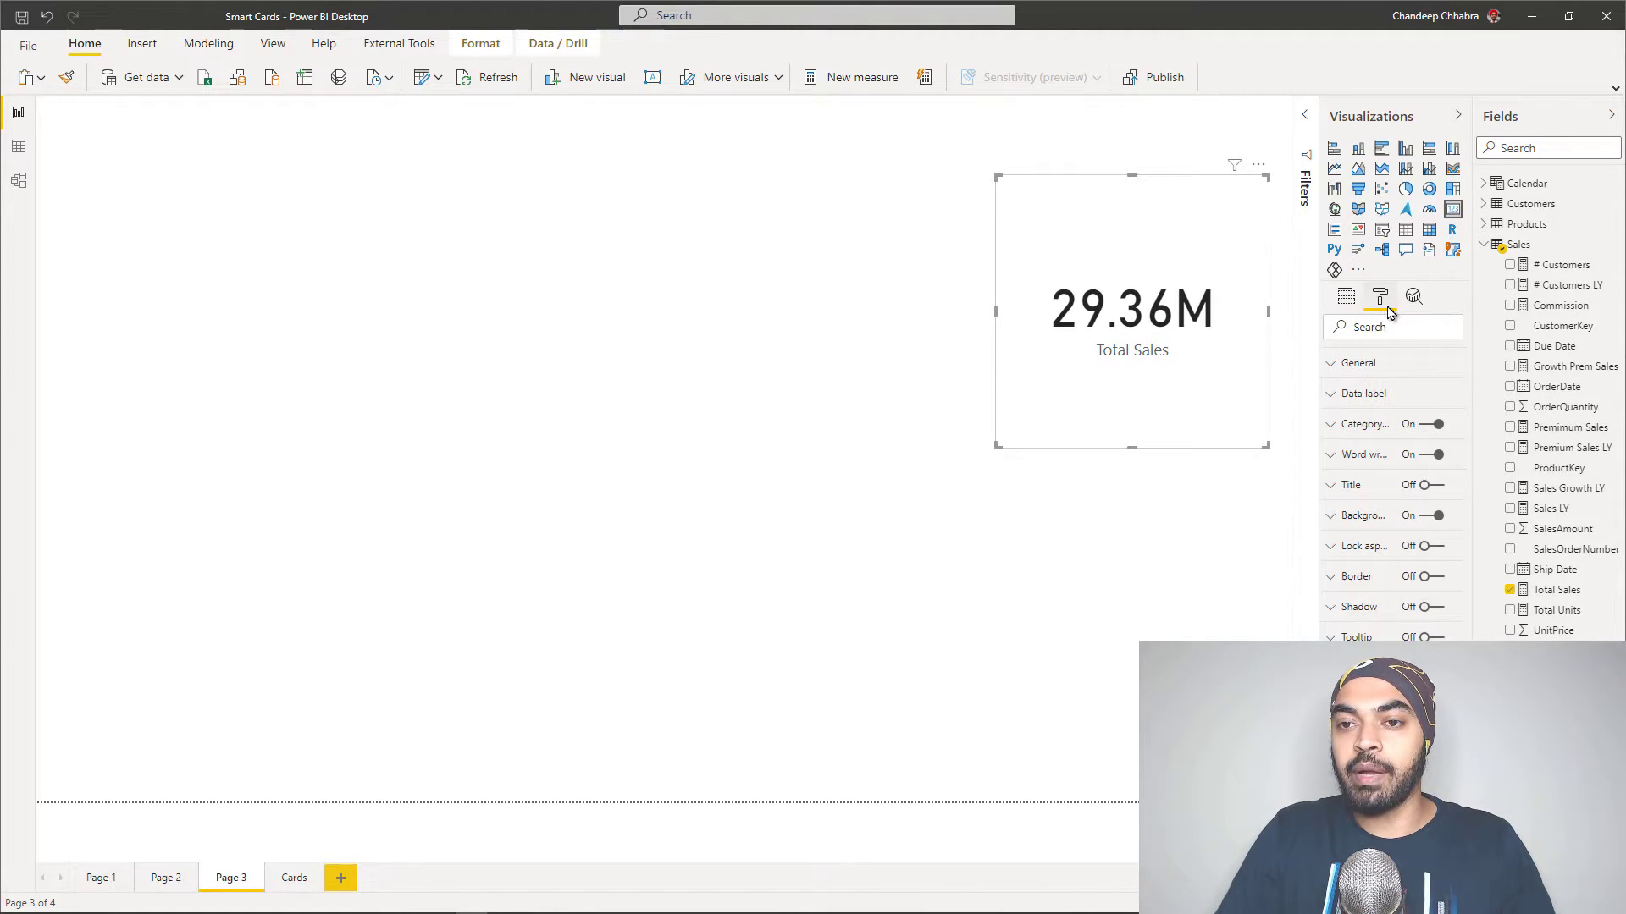
pyautogui.click(1350, 396)
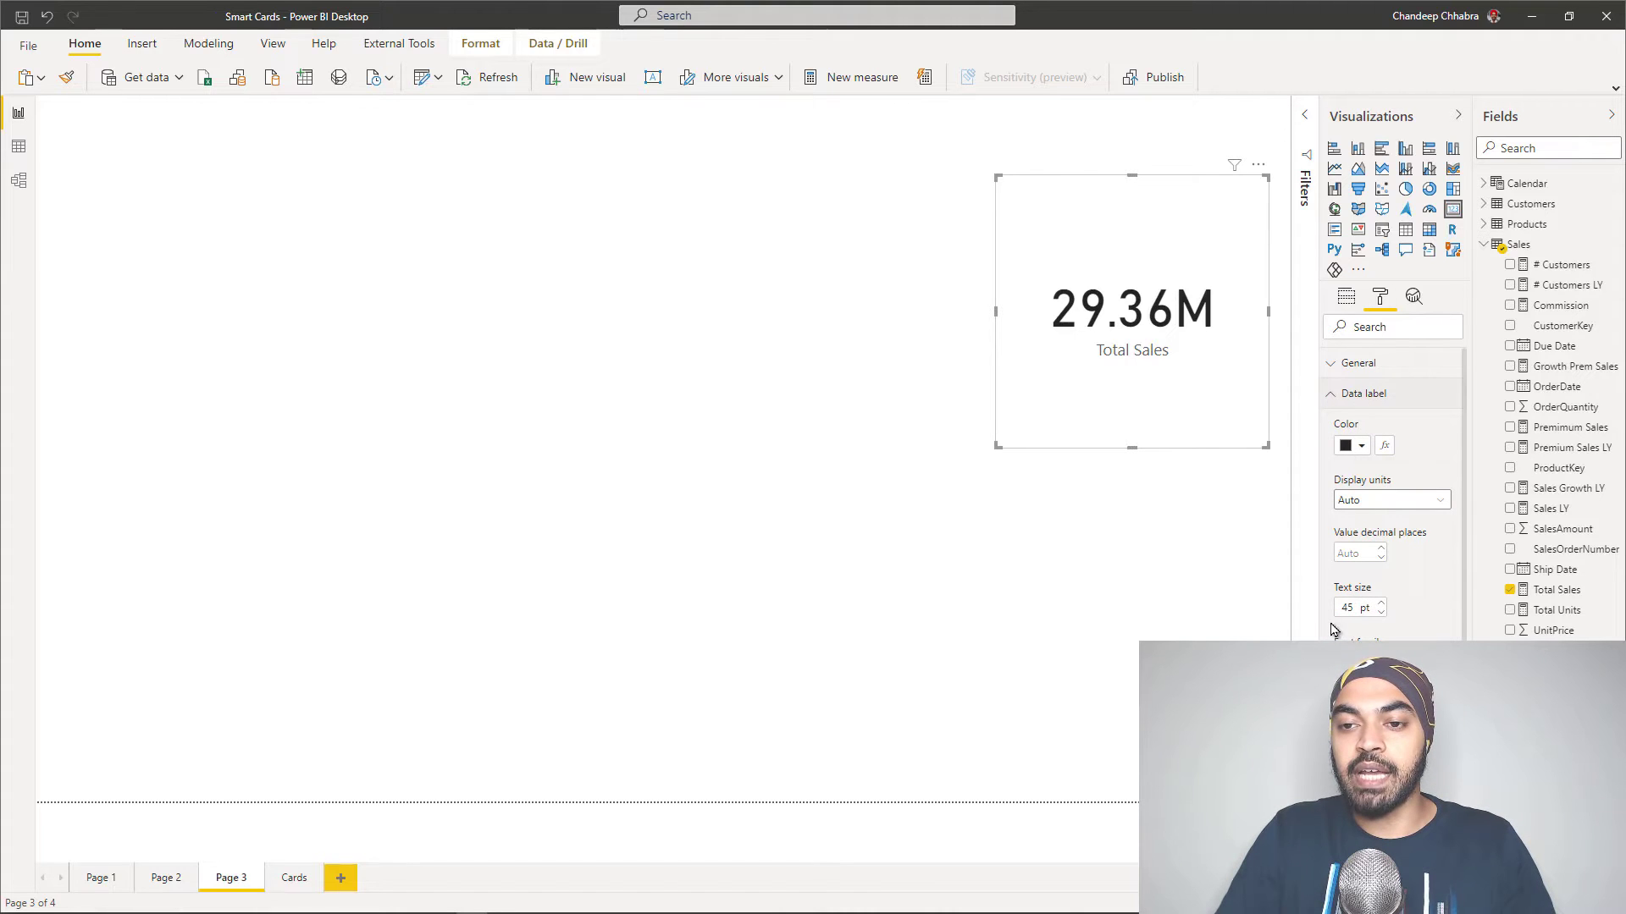
pyautogui.write('15')
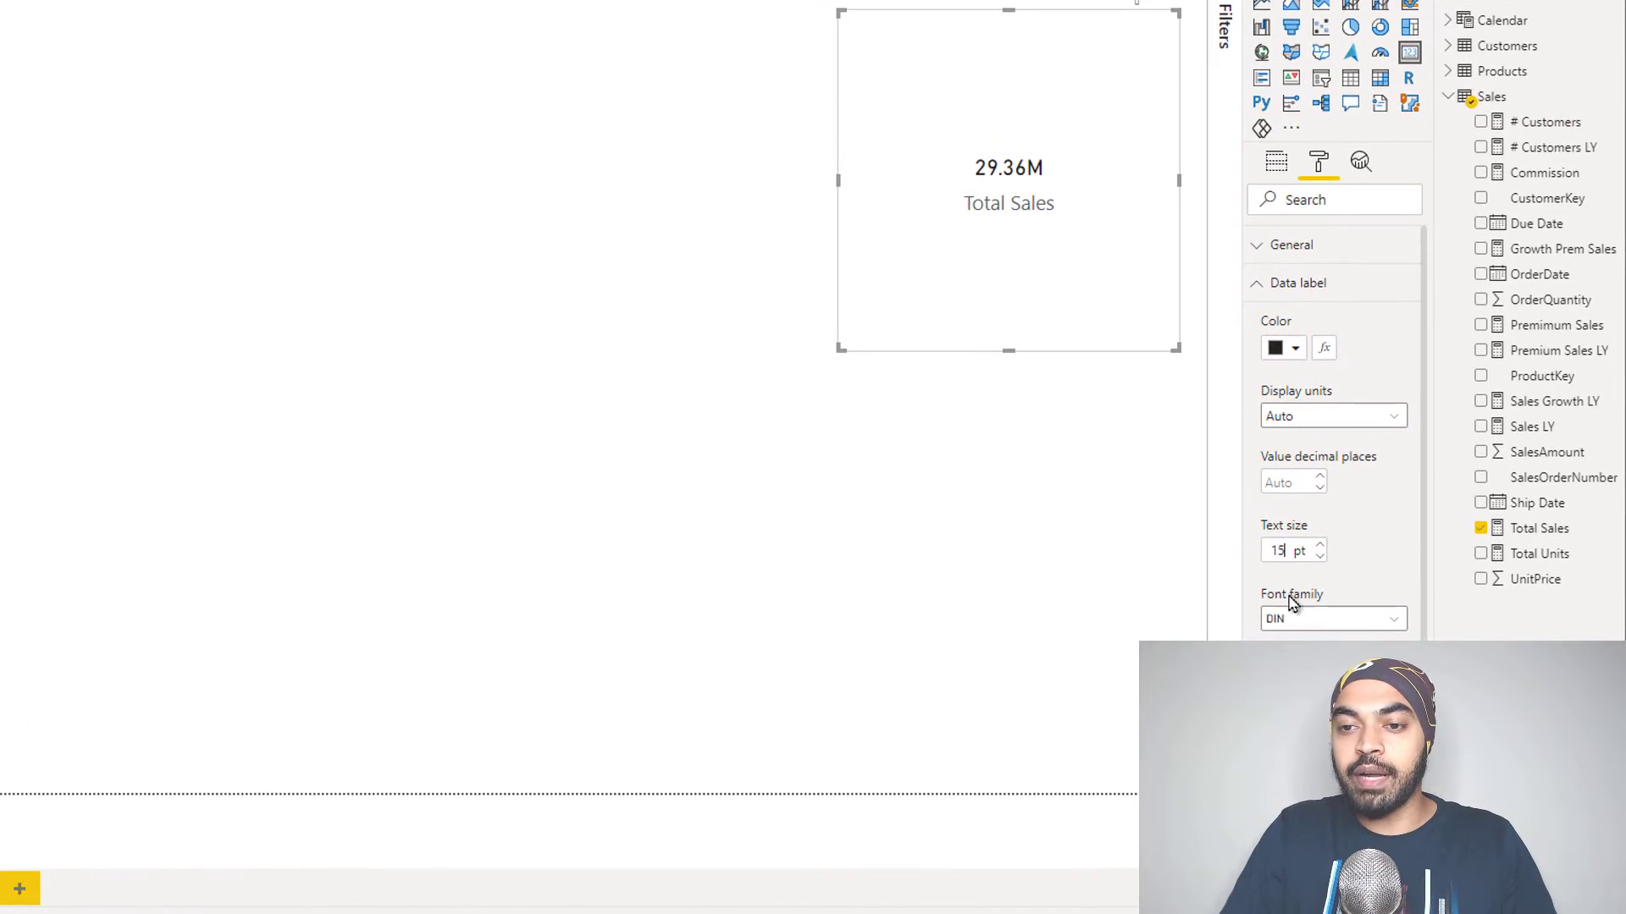
pyautogui.click(1293, 622)
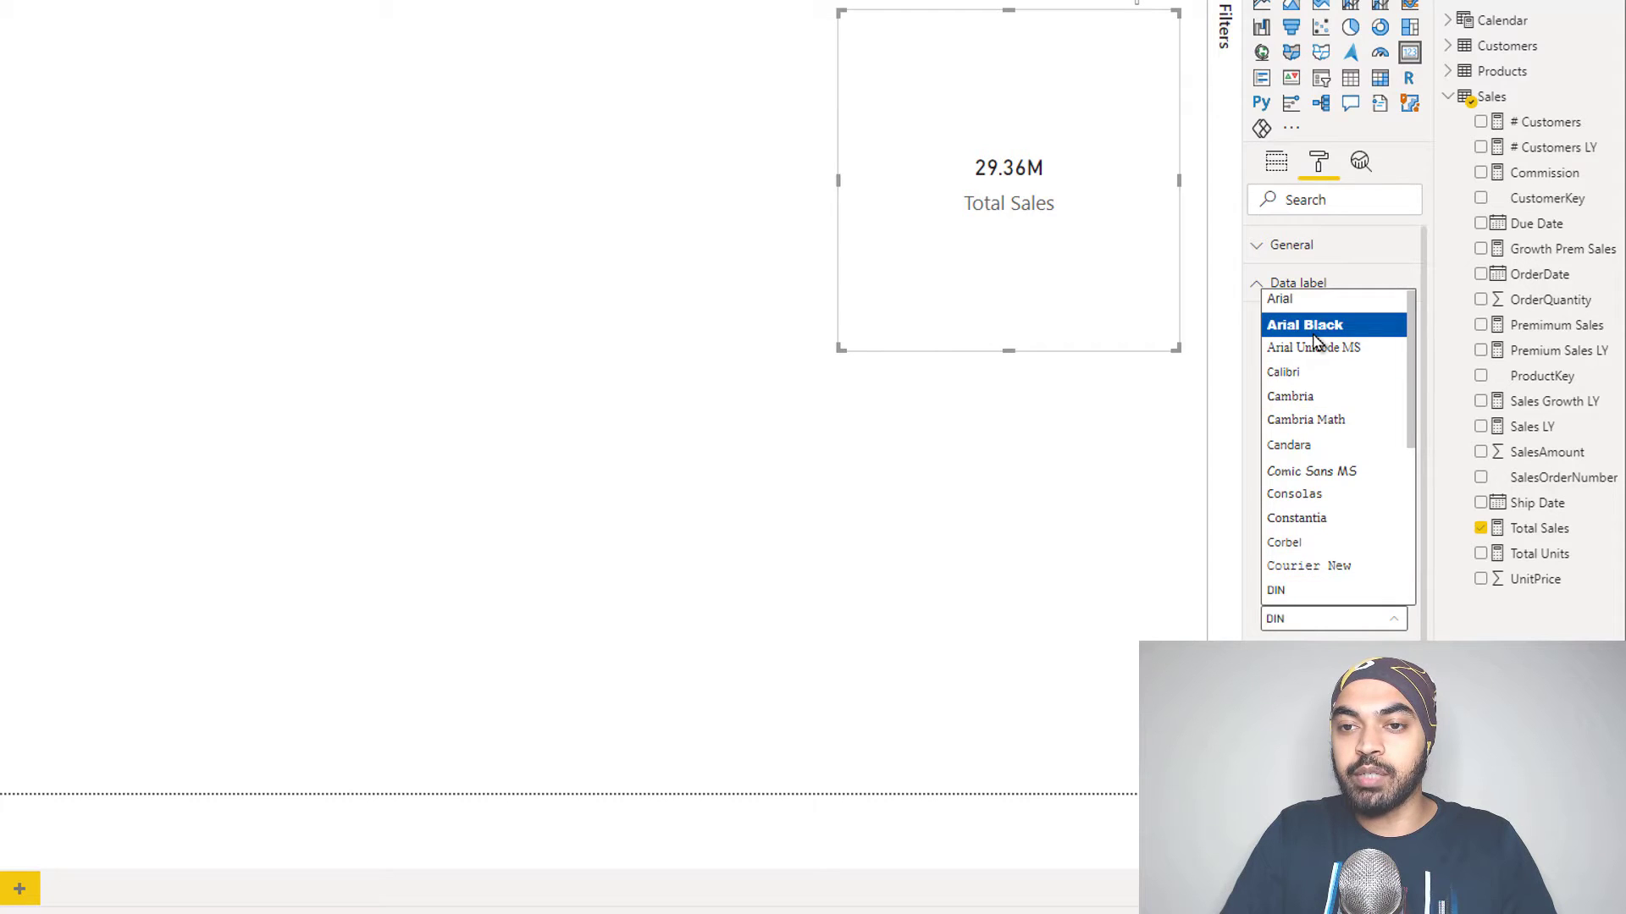
pyautogui.click(1304, 326)
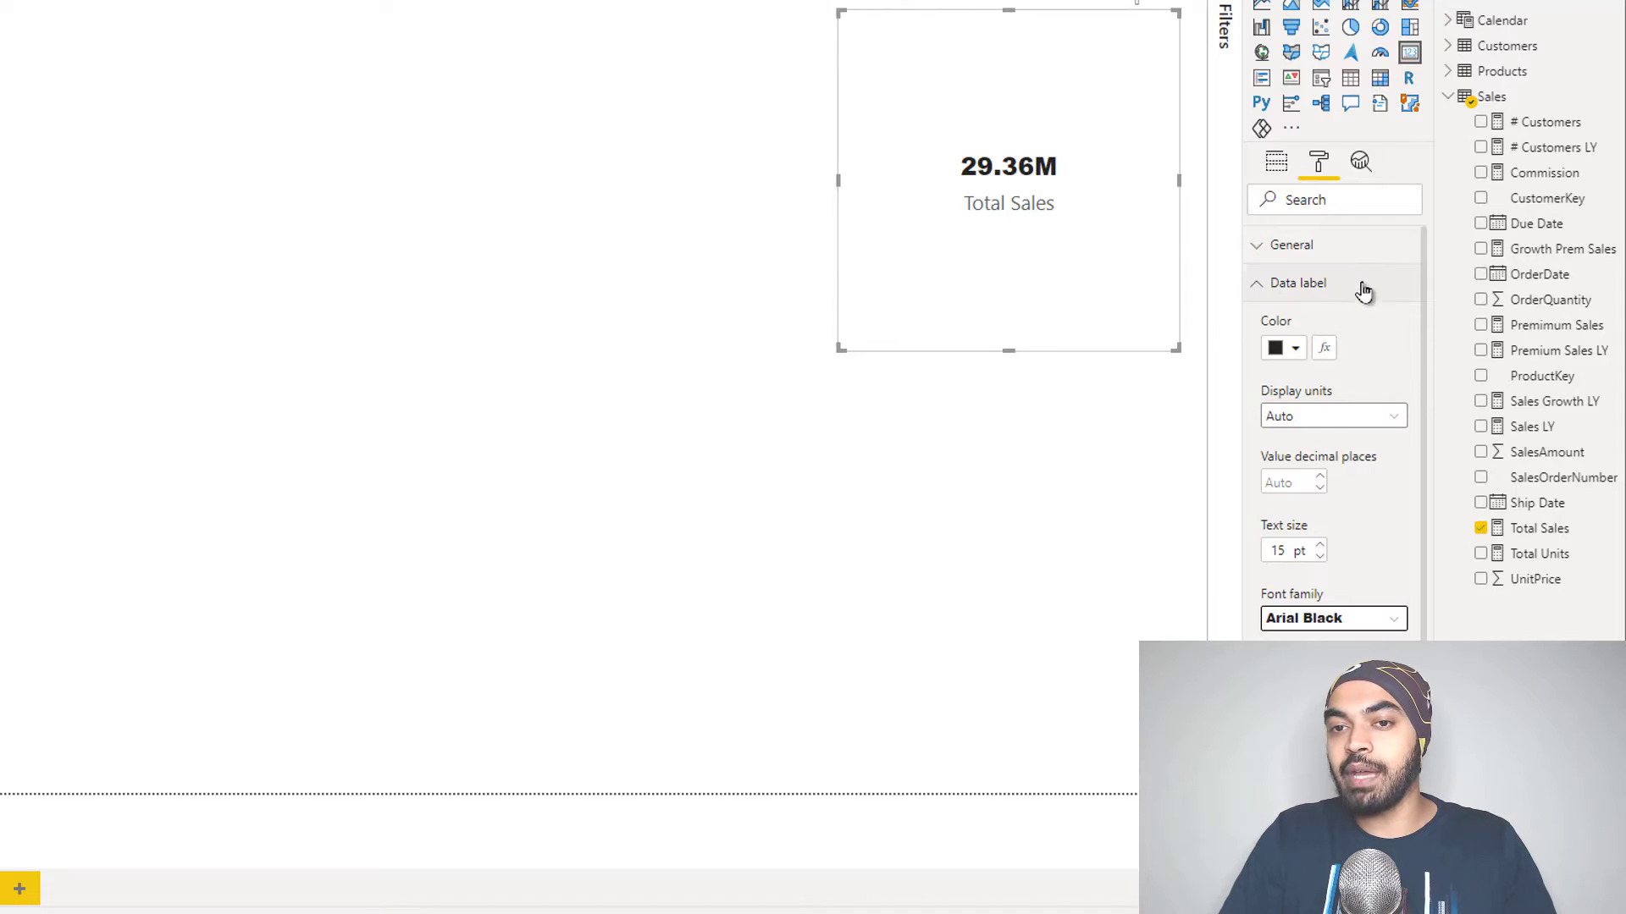
# Step: Set the Total Sales category label to 9 pt and colour it dark blue
pyautogui.click(1286, 288)
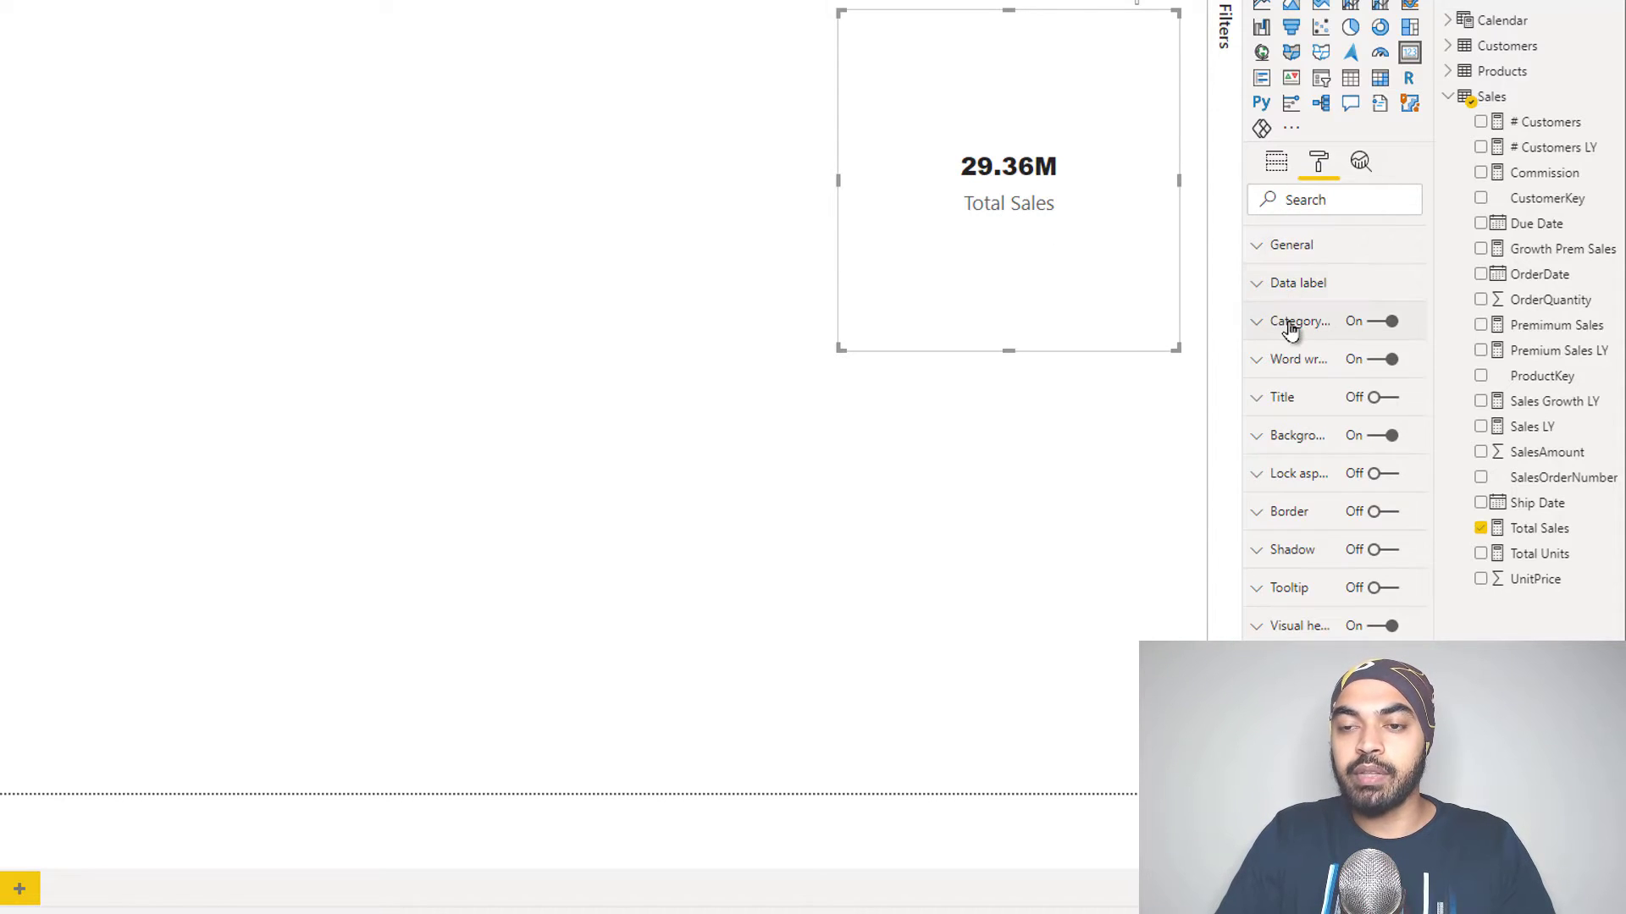
pyautogui.click(1289, 328)
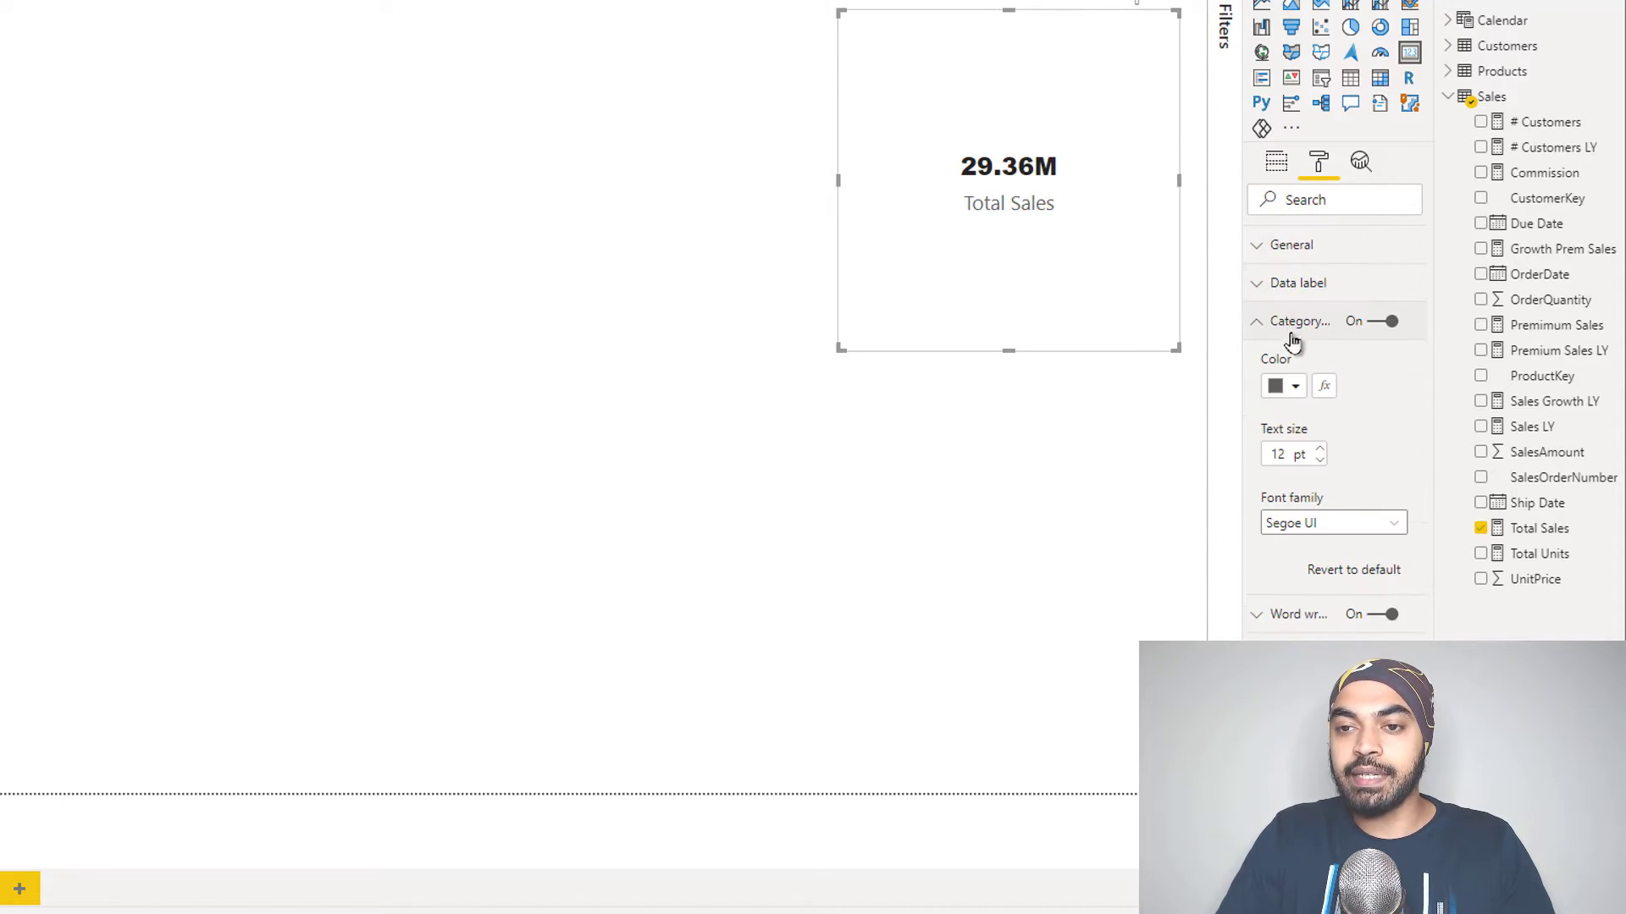
pyautogui.click(1319, 461)
pyautogui.click(1318, 461)
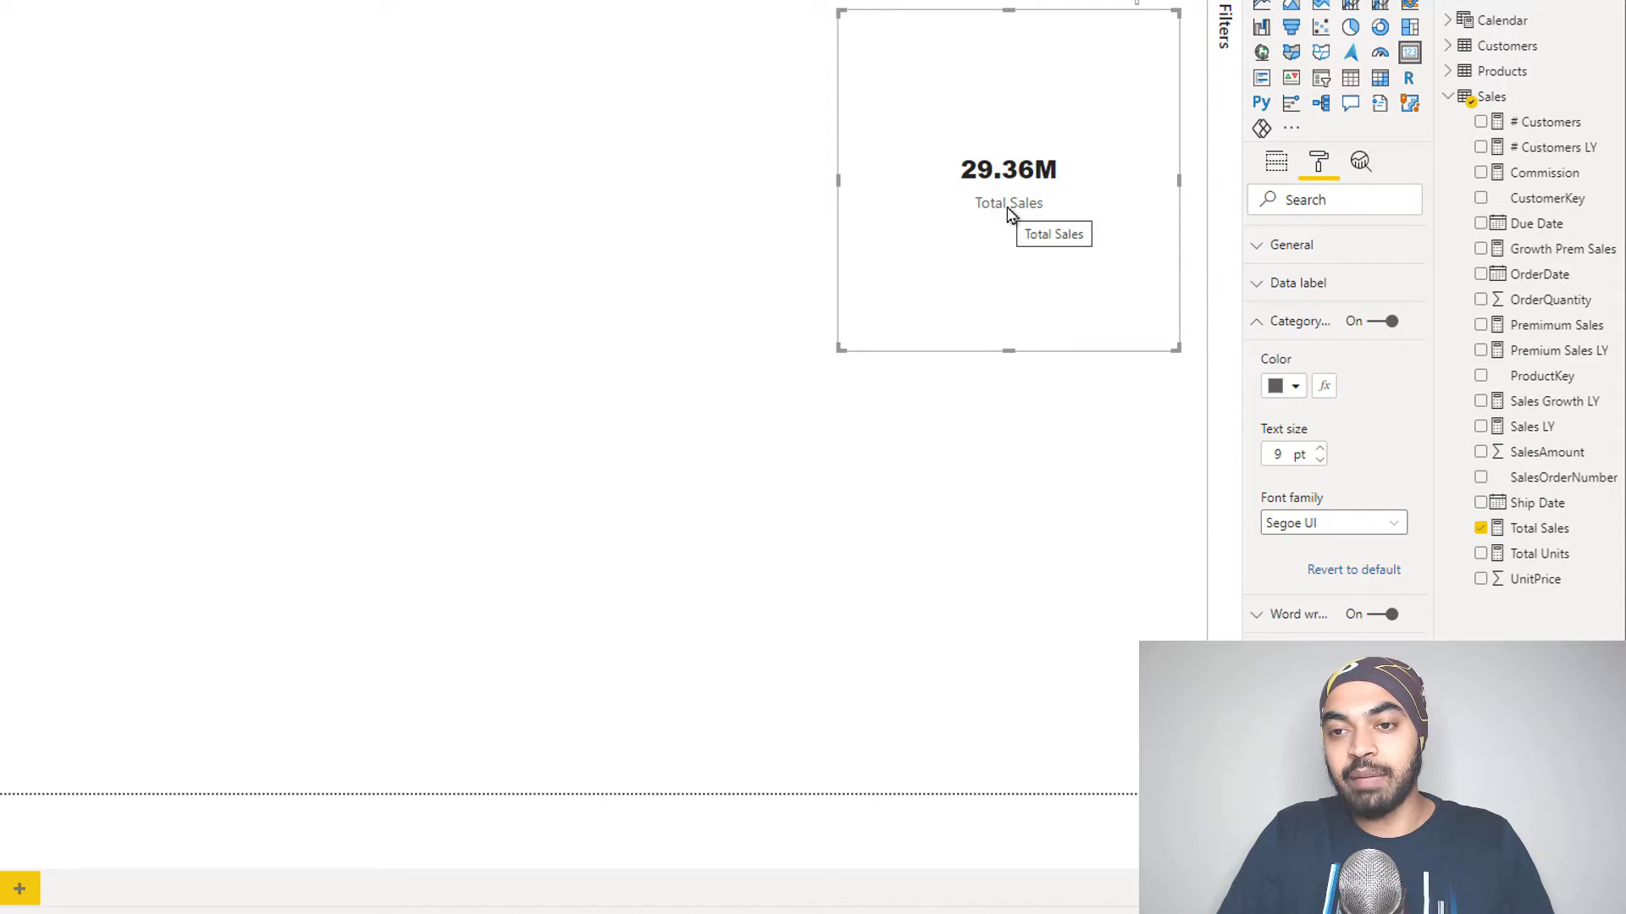
pyautogui.click(1289, 387)
pyautogui.click(1386, 427)
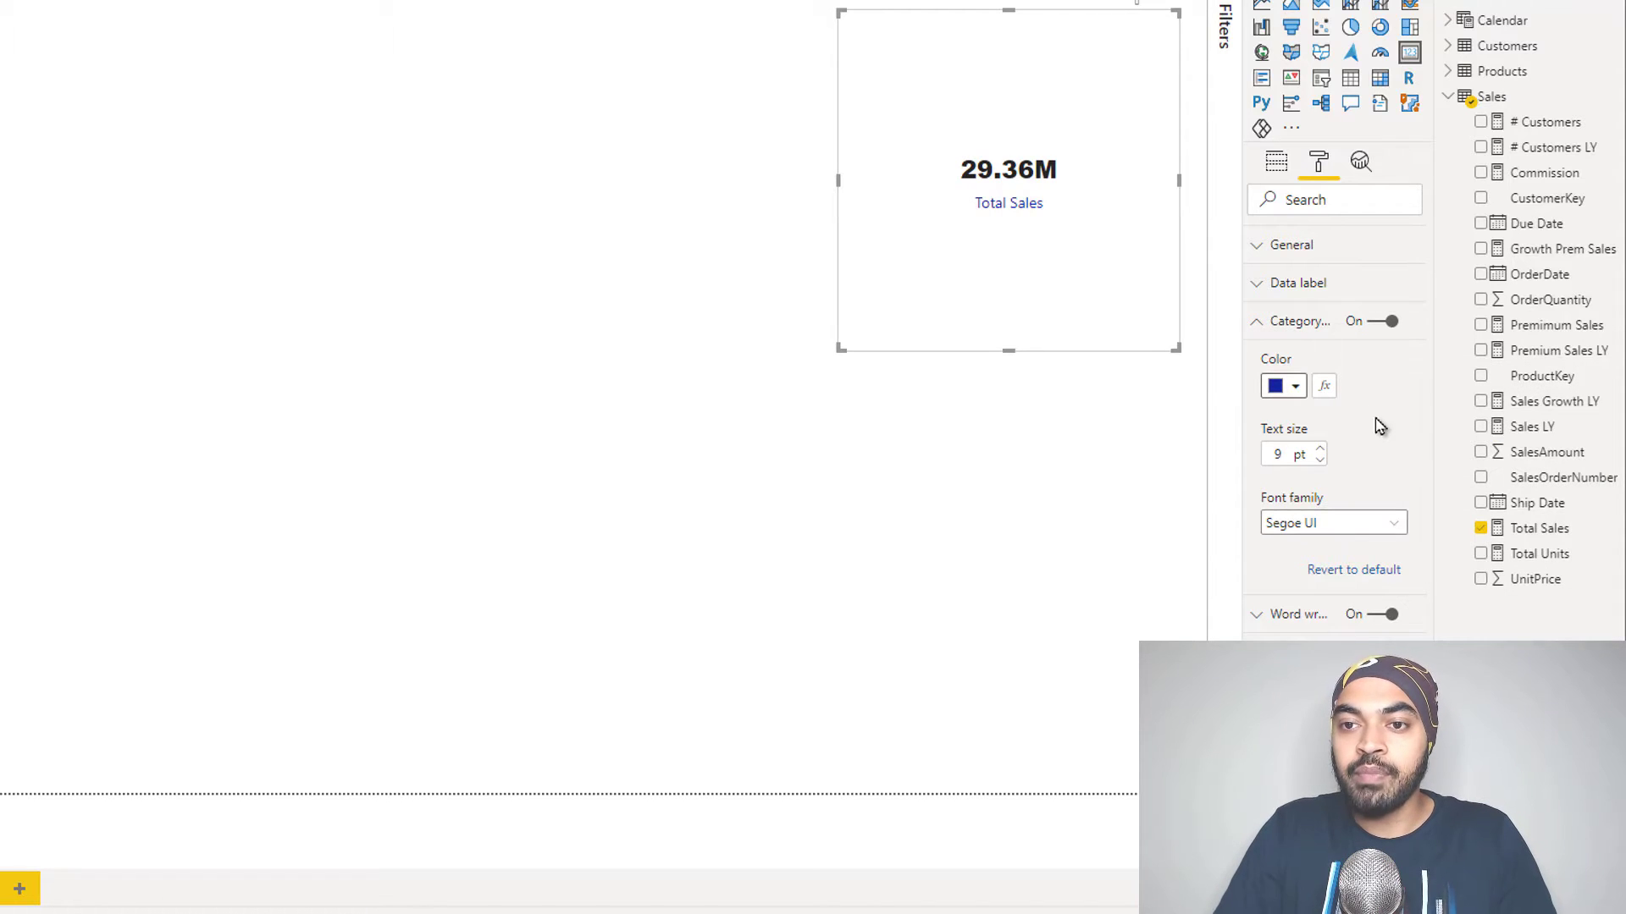
# Step: Colour the 29.36M value dark blue and shrink the card
pyautogui.click(1313, 283)
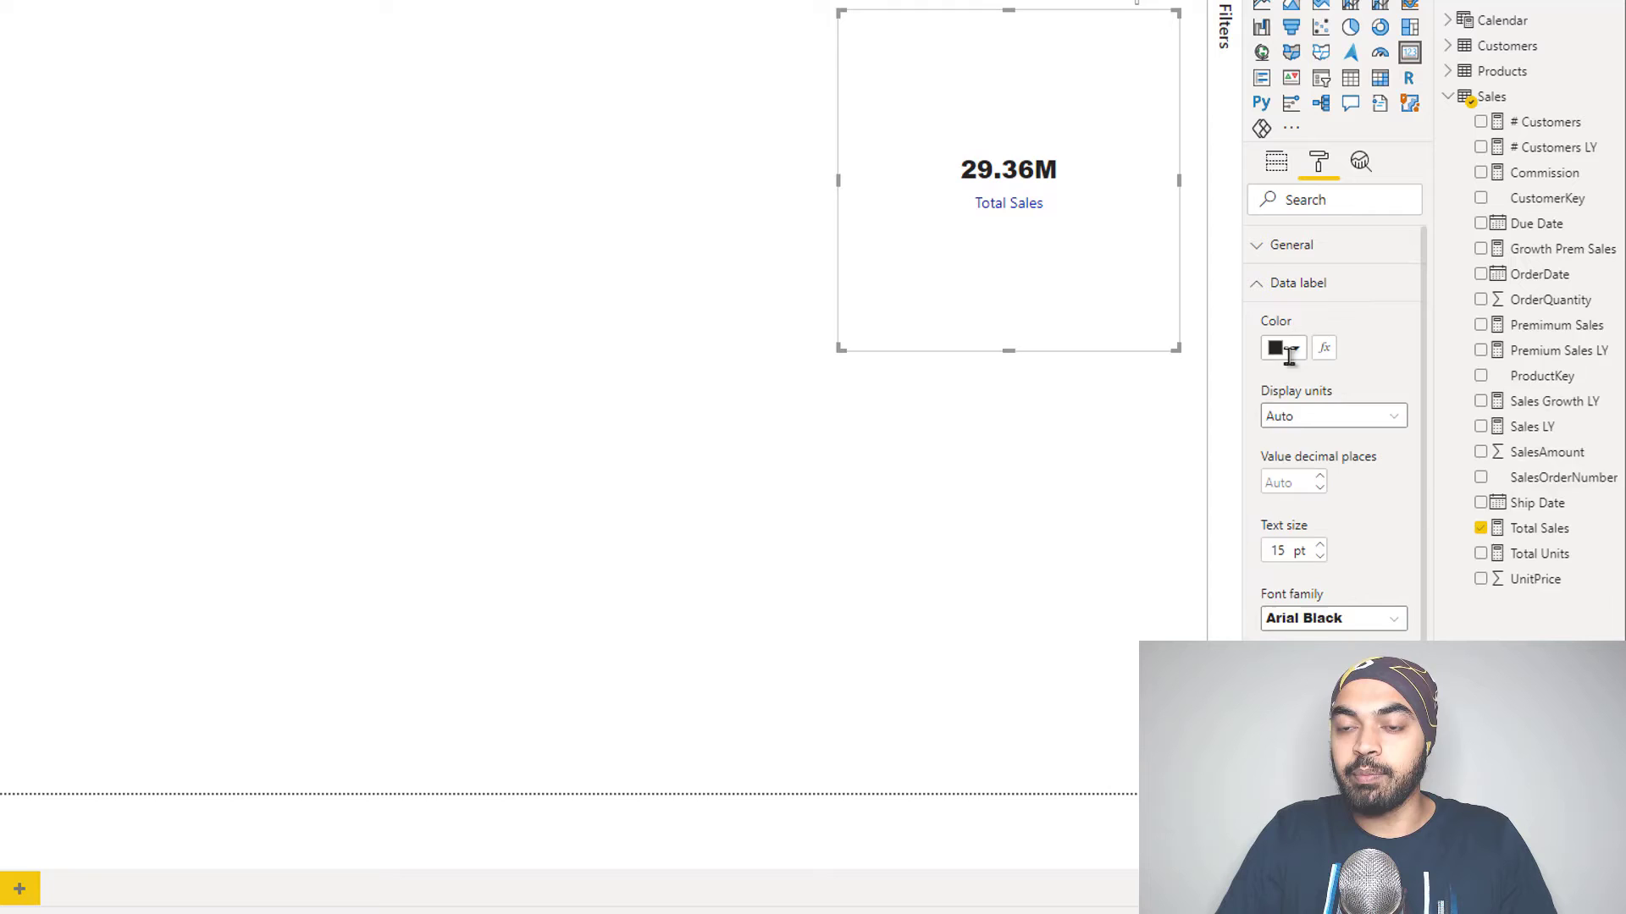
pyautogui.click(1288, 356)
pyautogui.click(1383, 387)
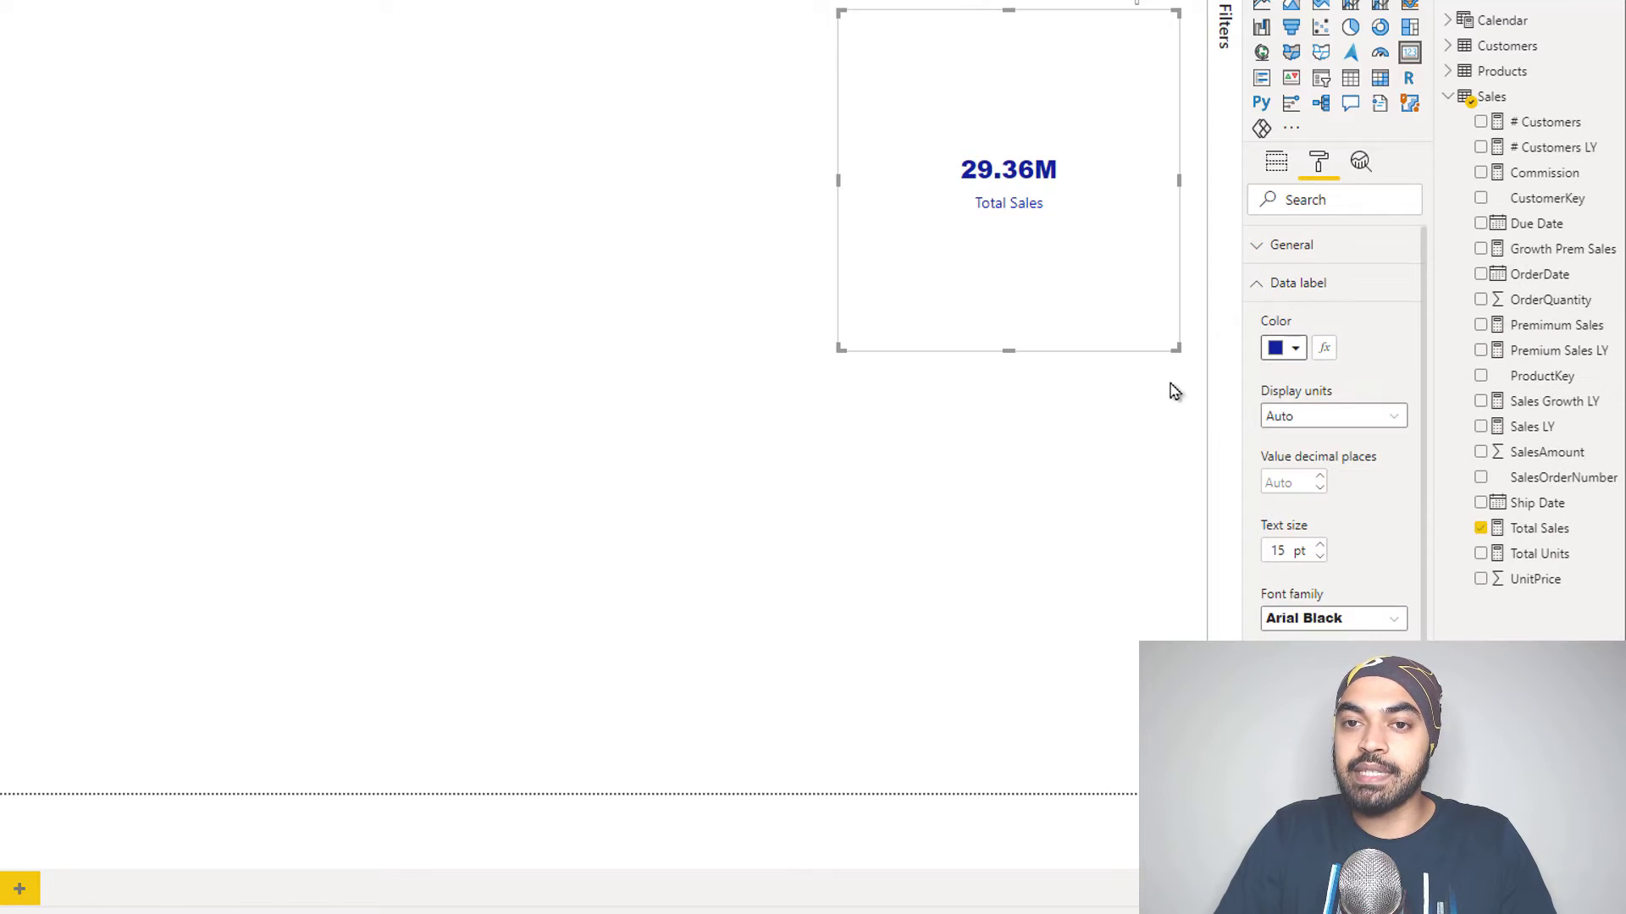
pyautogui.moveTo(1176, 348); pyautogui.dragTo(1038, 116)
pyautogui.moveTo(955, 84); pyautogui.dragTo(972, 206)
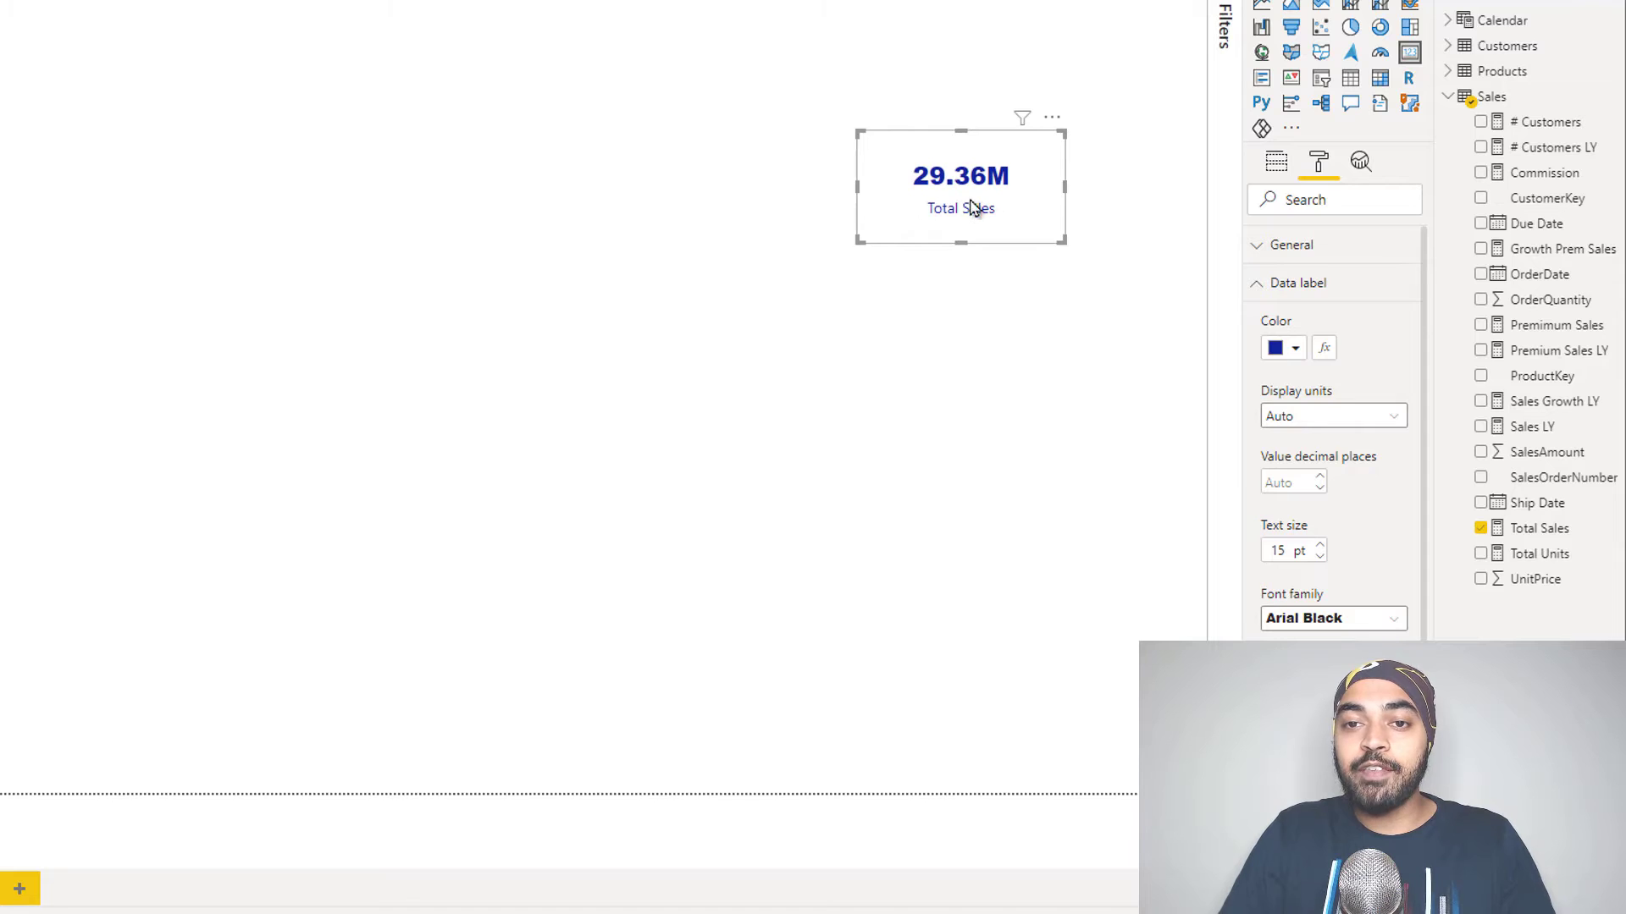
pyautogui.click(759, 228)
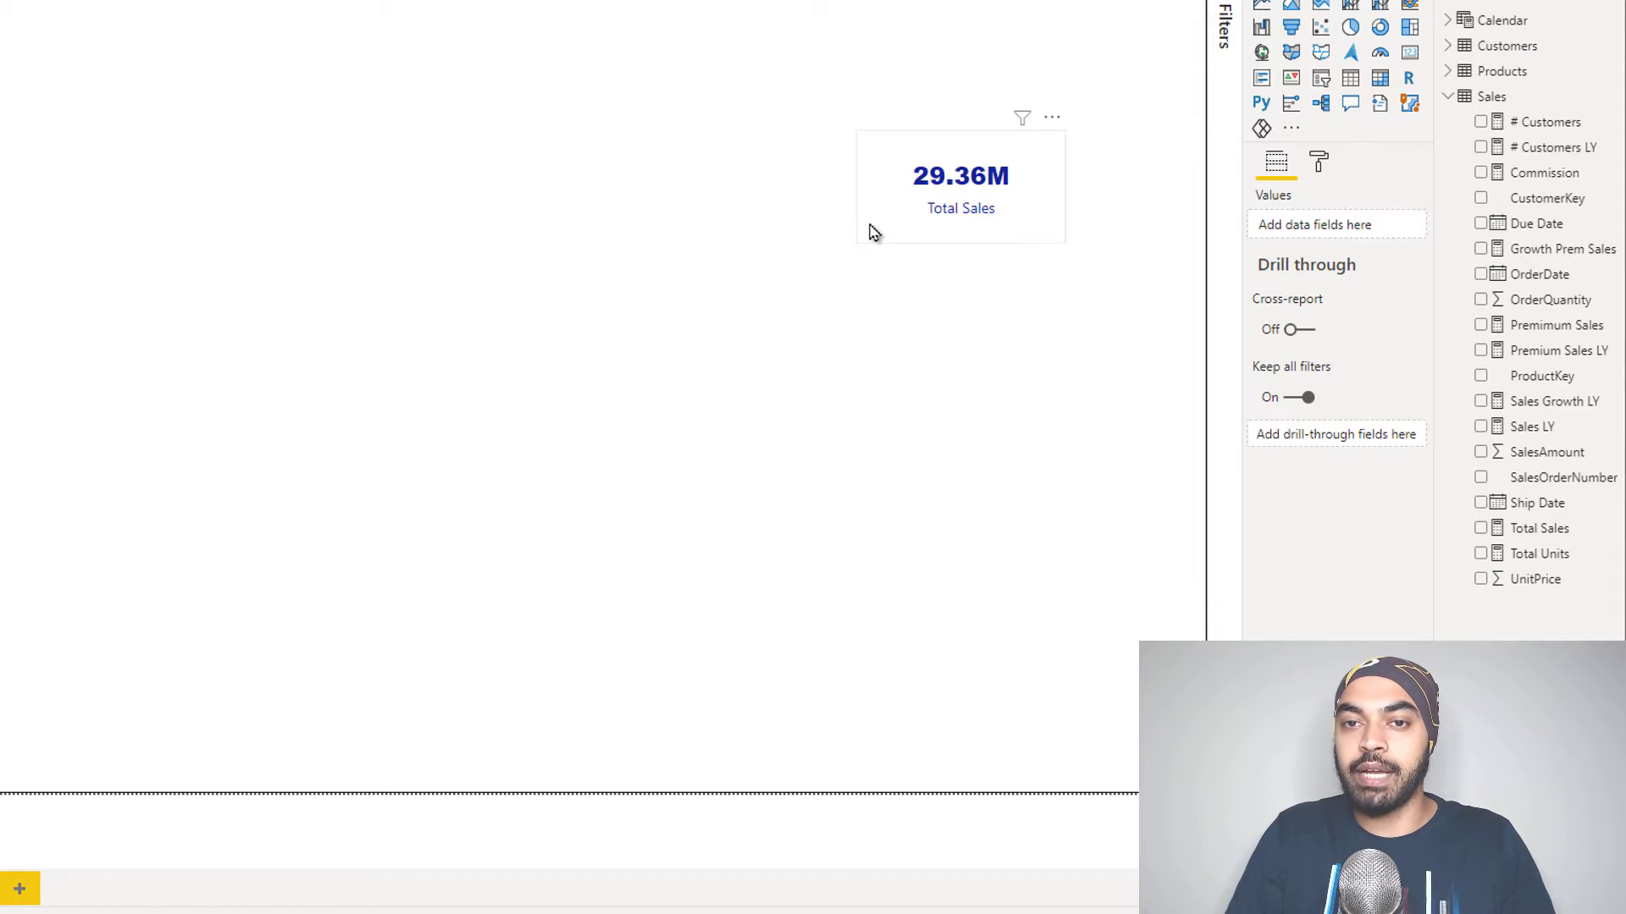
# Step: Move the card up toward the top right and turn on its border
pyautogui.moveTo(978, 218); pyautogui.dragTo(1091, 188)
pyautogui.click(1321, 162)
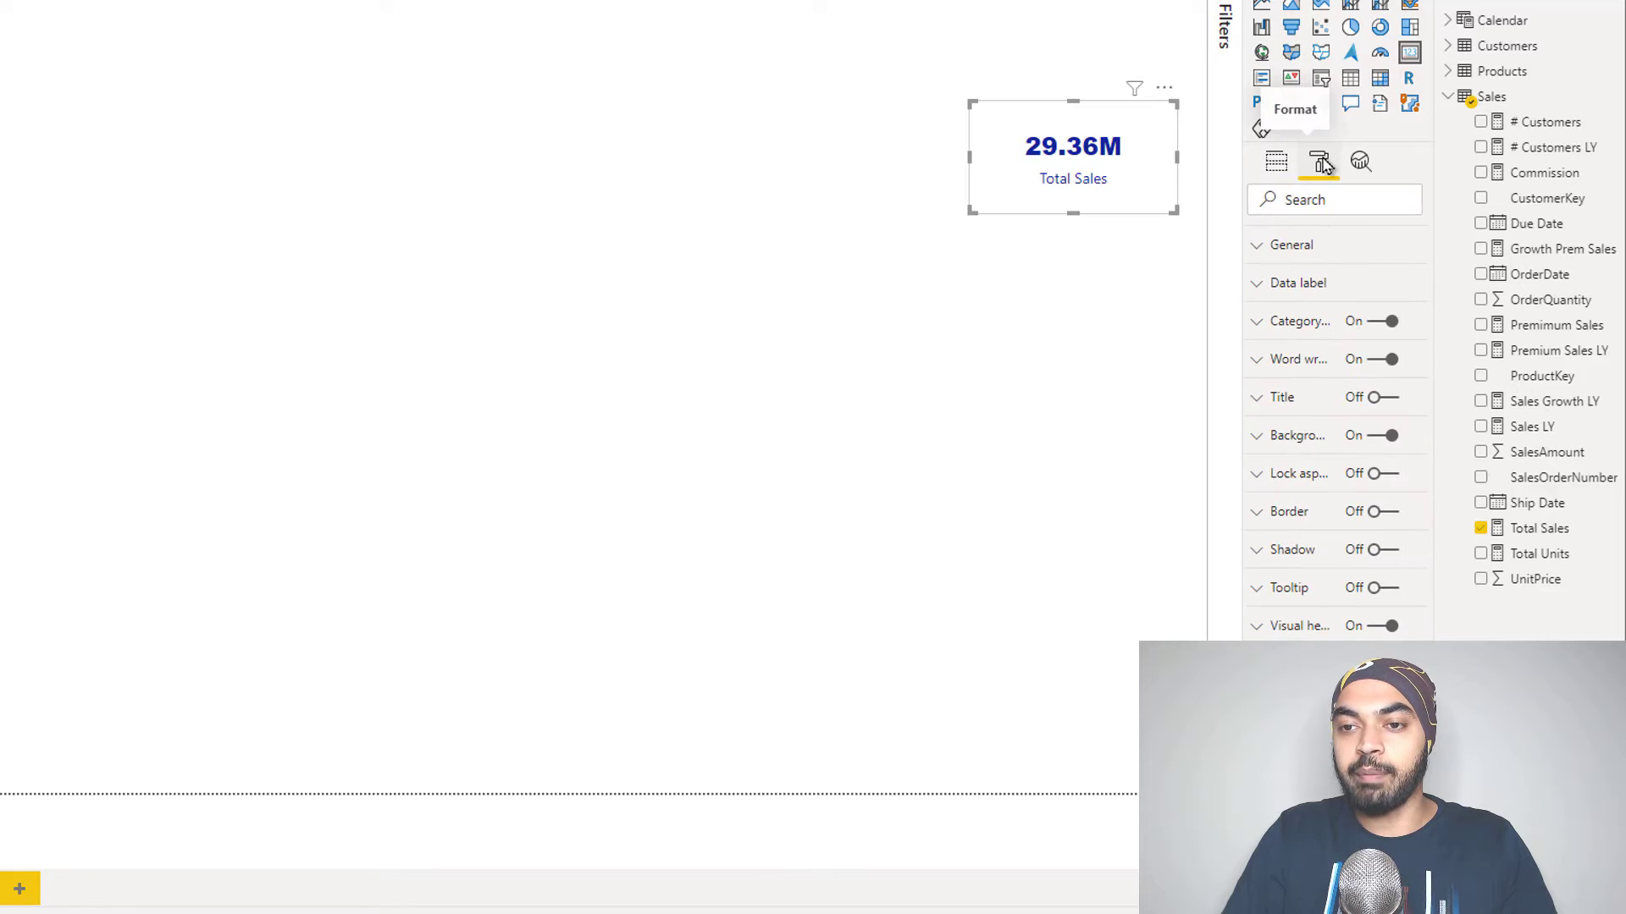
pyautogui.click(1384, 513)
pyautogui.click(1301, 514)
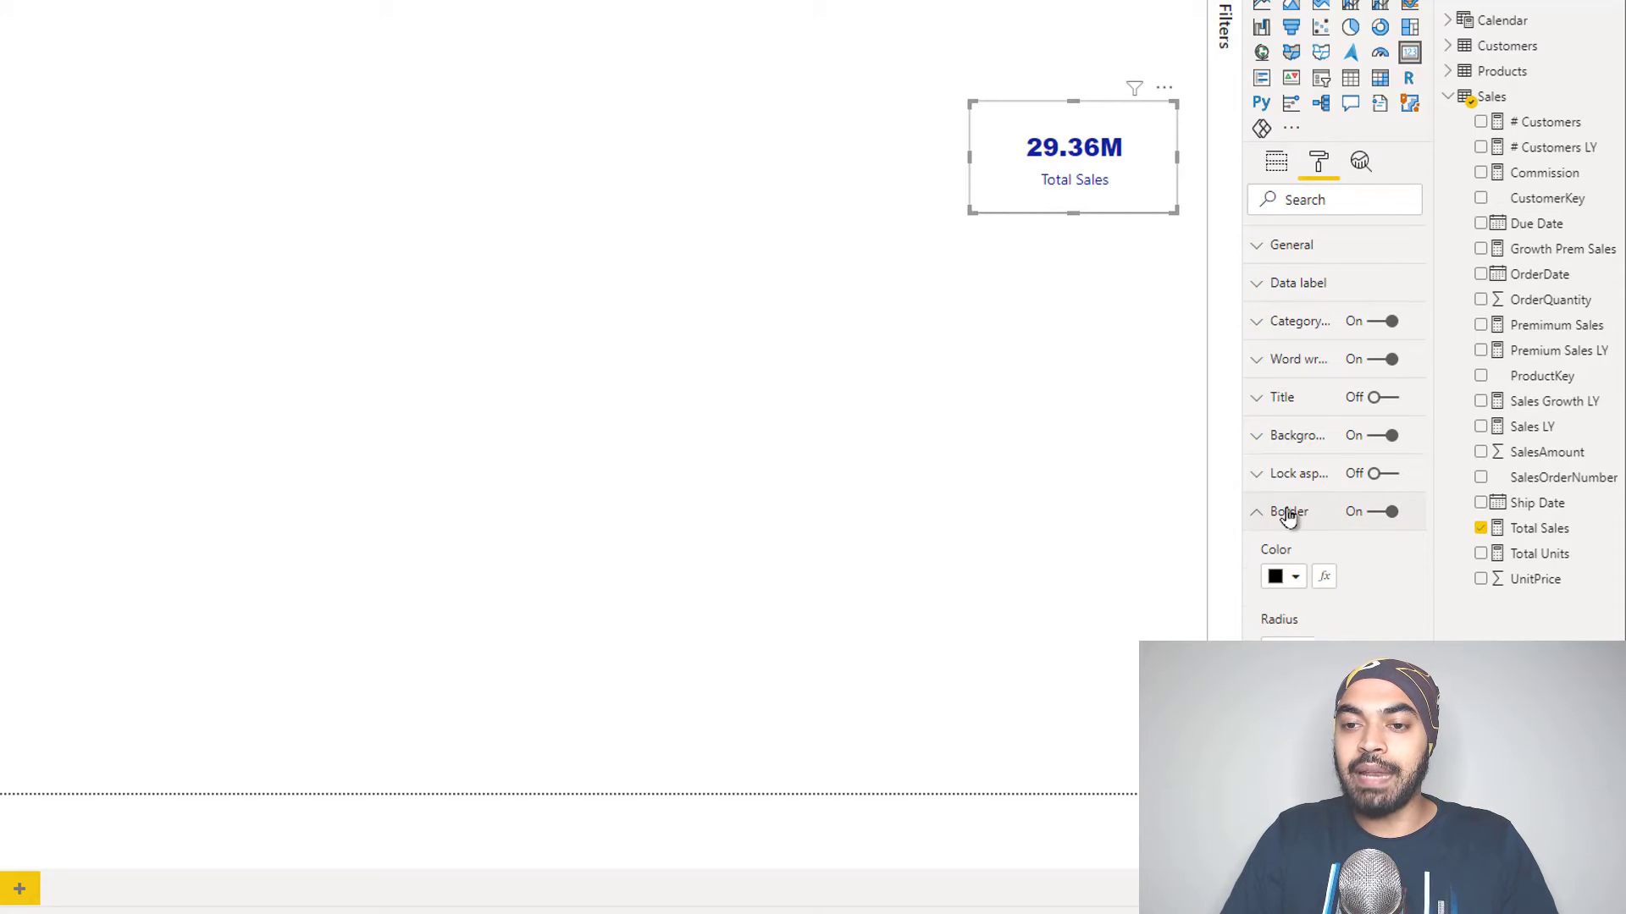
pyautogui.click(970, 352)
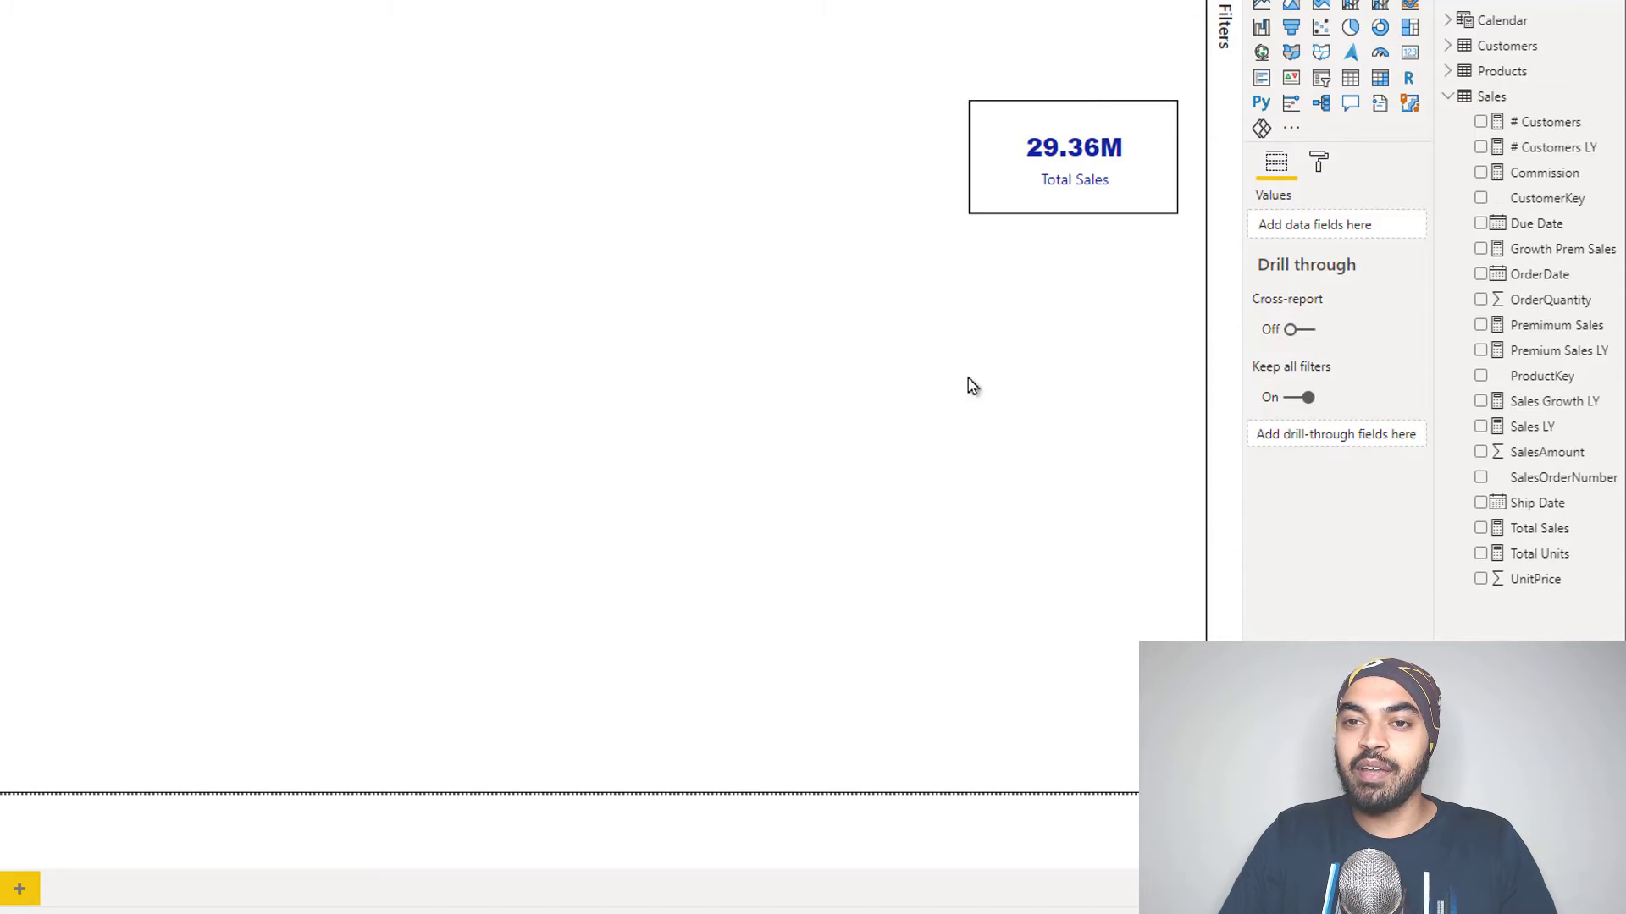
# Step: Set the border colour to White 10% darker and the corner radius to 5 px
pyautogui.click(1081, 163)
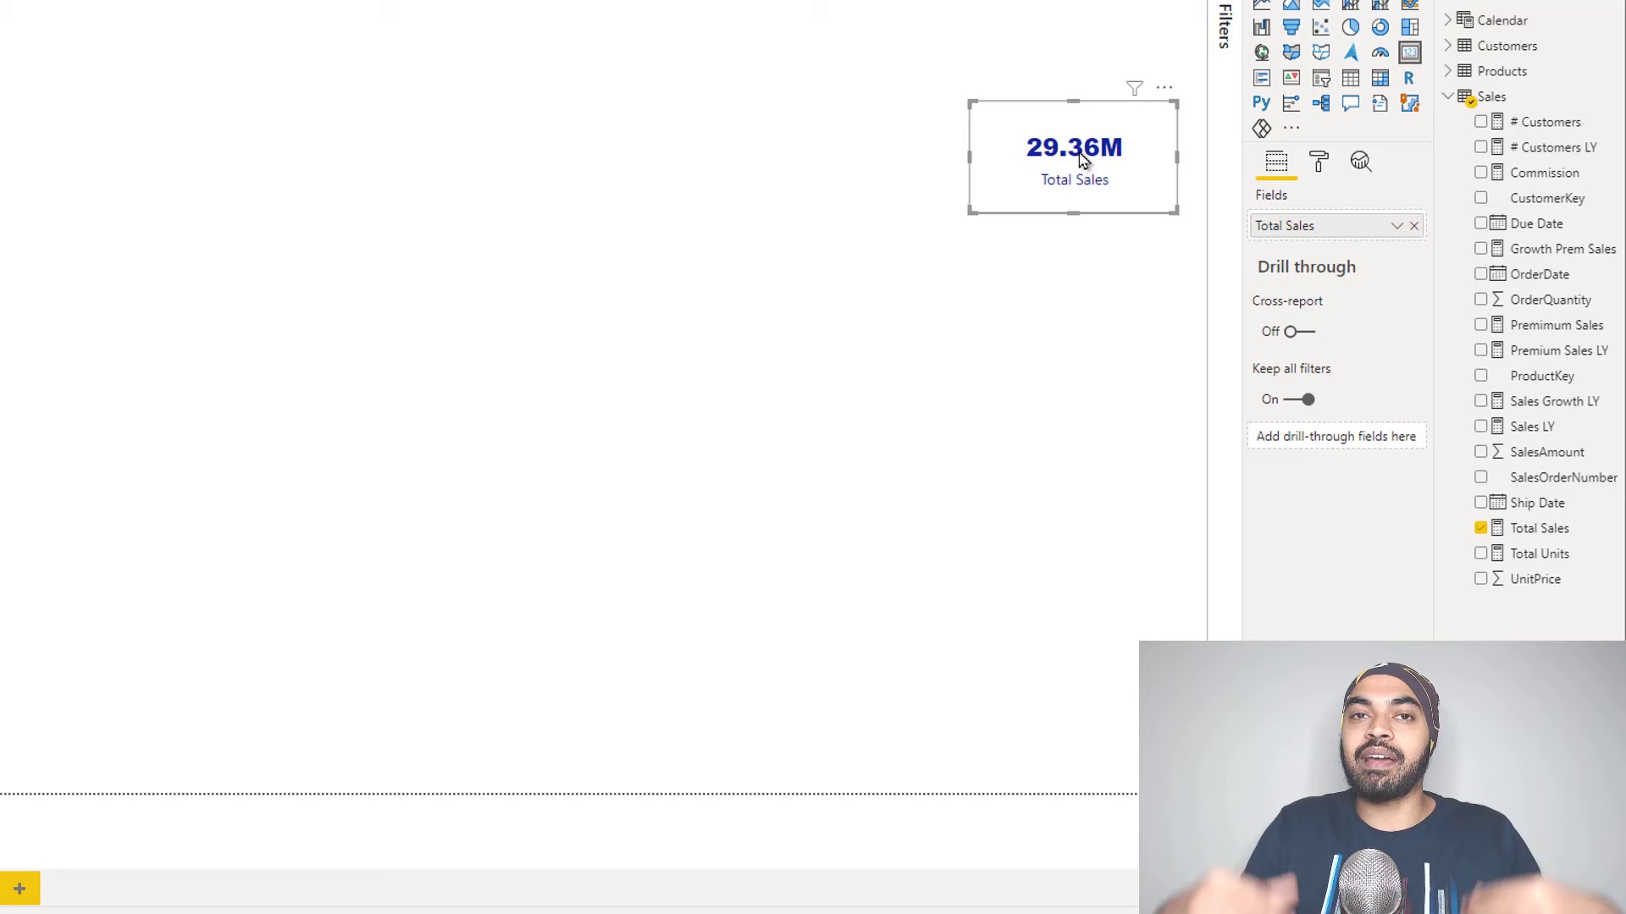
pyautogui.click(1320, 163)
pyautogui.click(1314, 521)
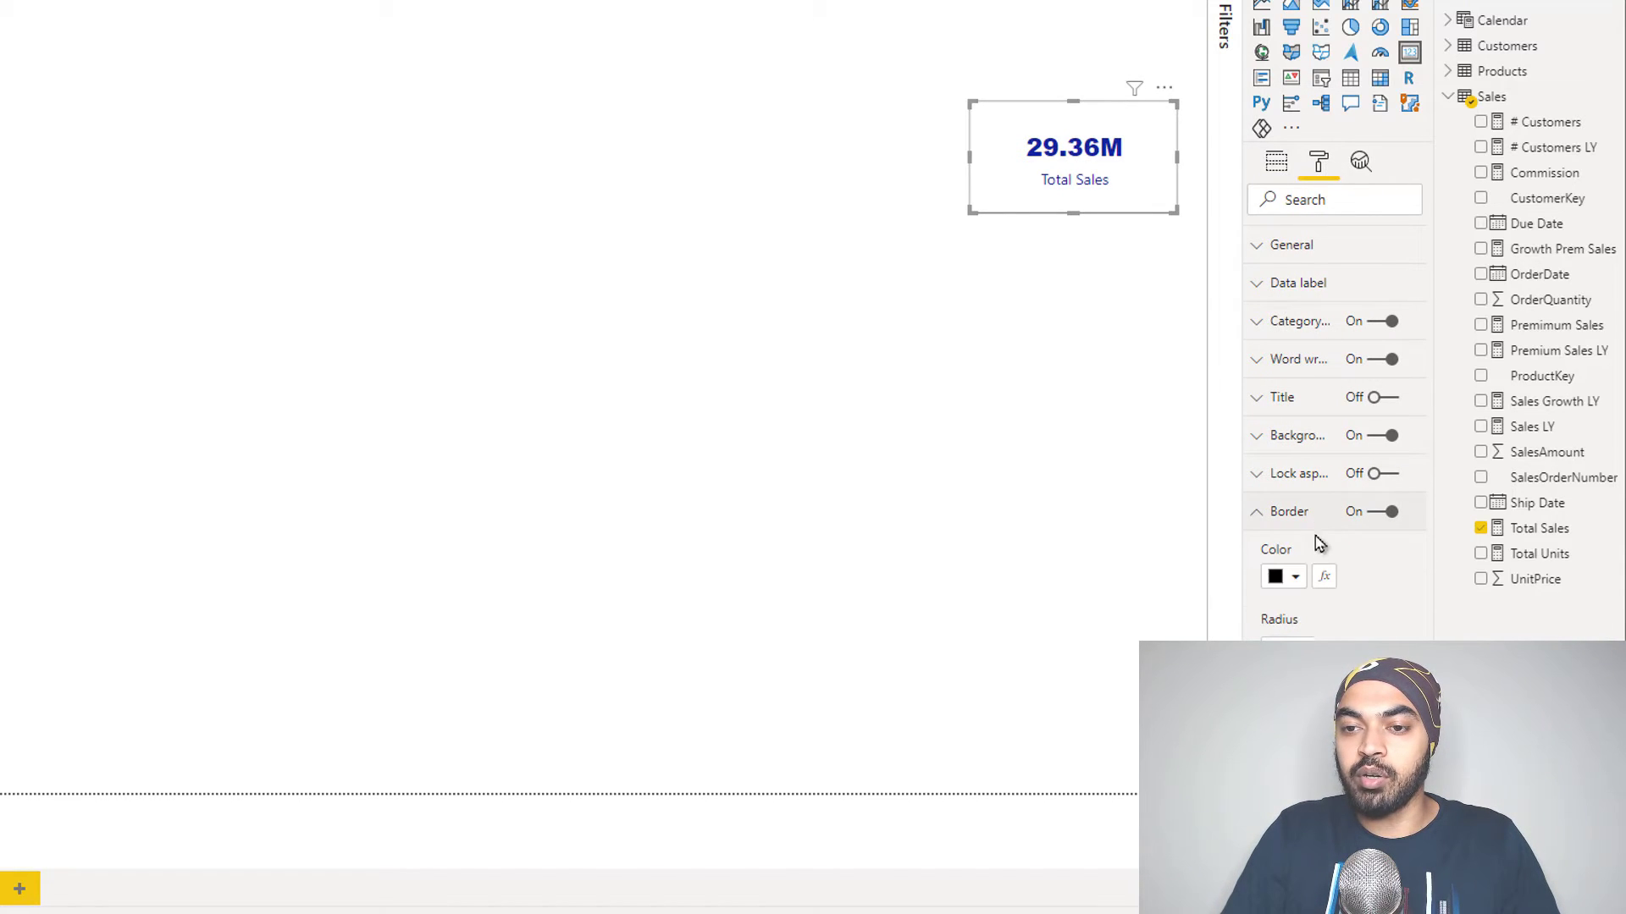
pyautogui.click(1294, 577)
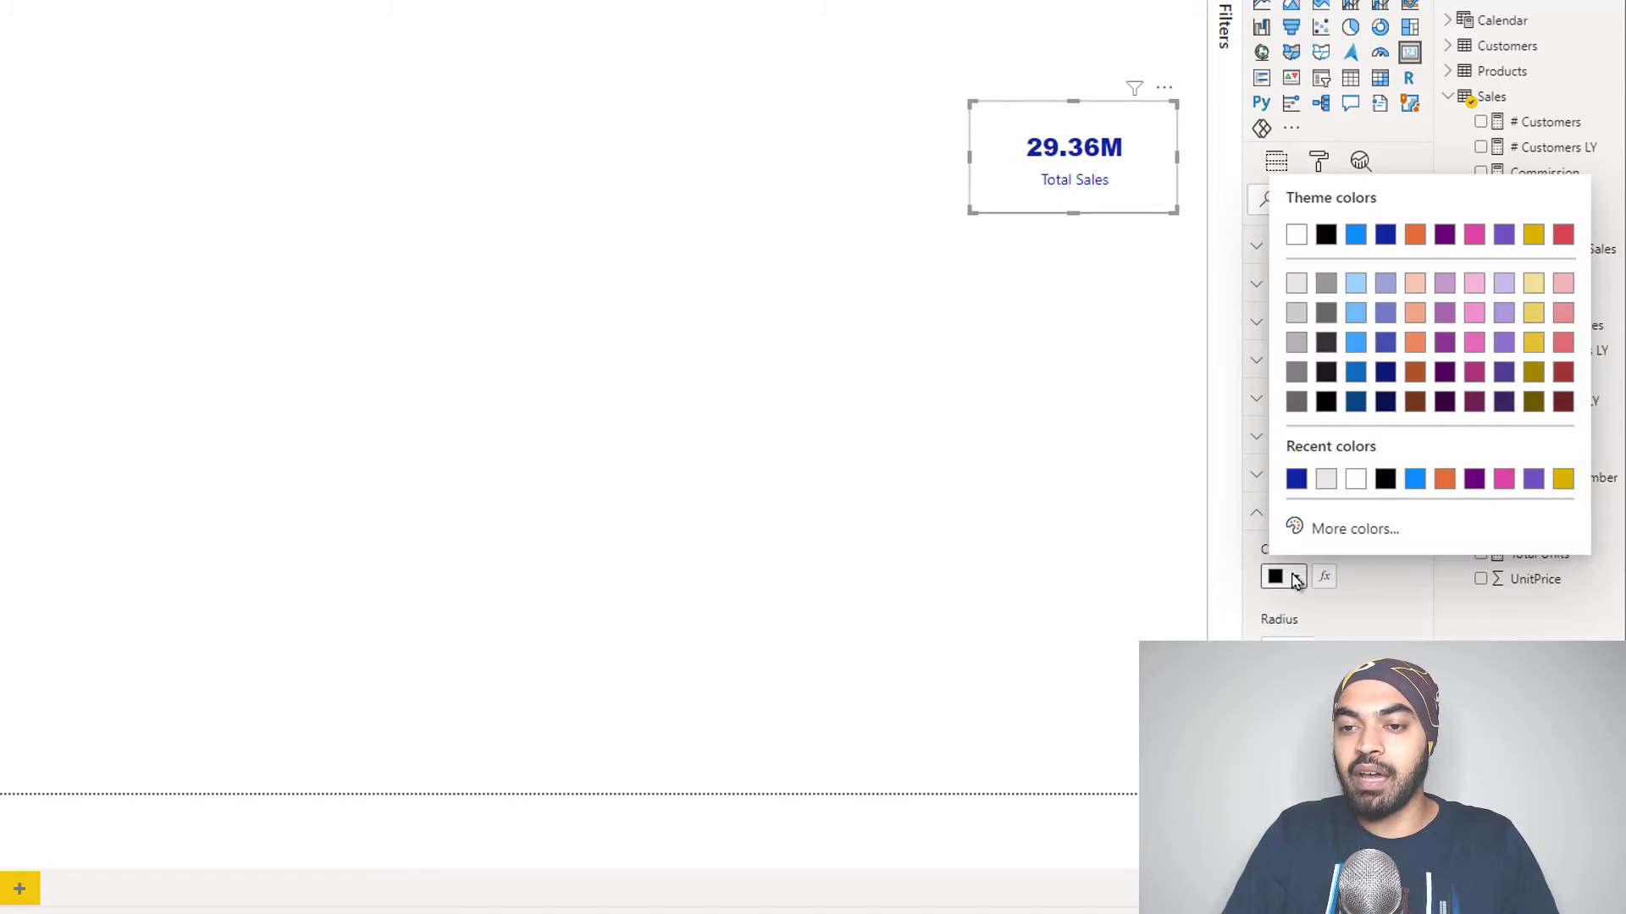
pyautogui.click(1296, 284)
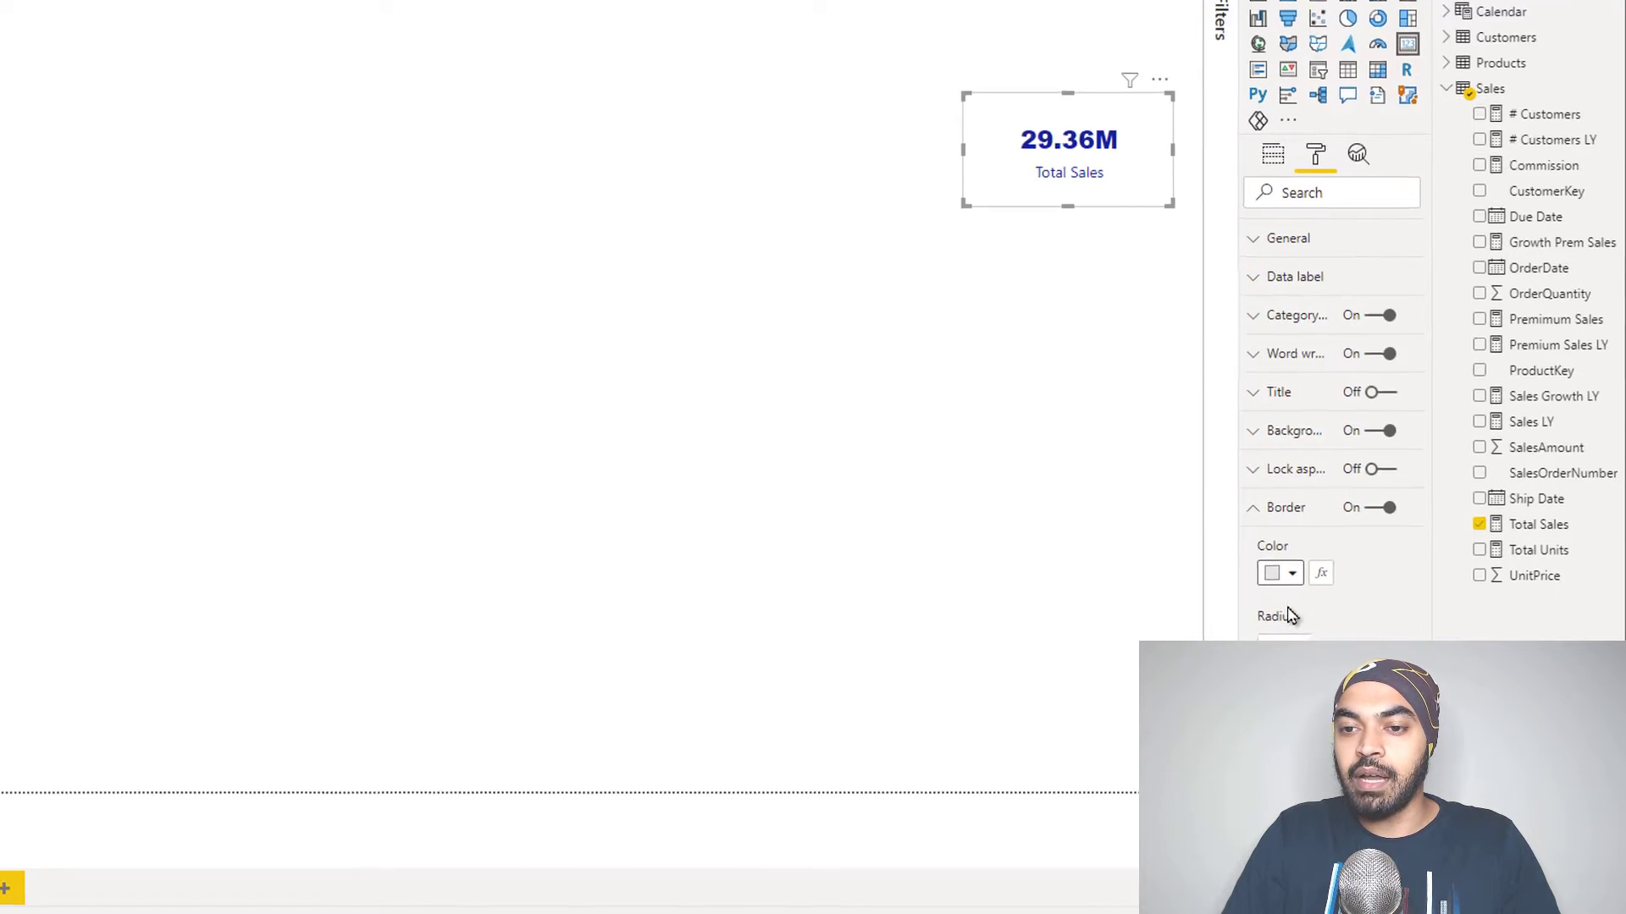
pyautogui.doubleClick(1274, 647)
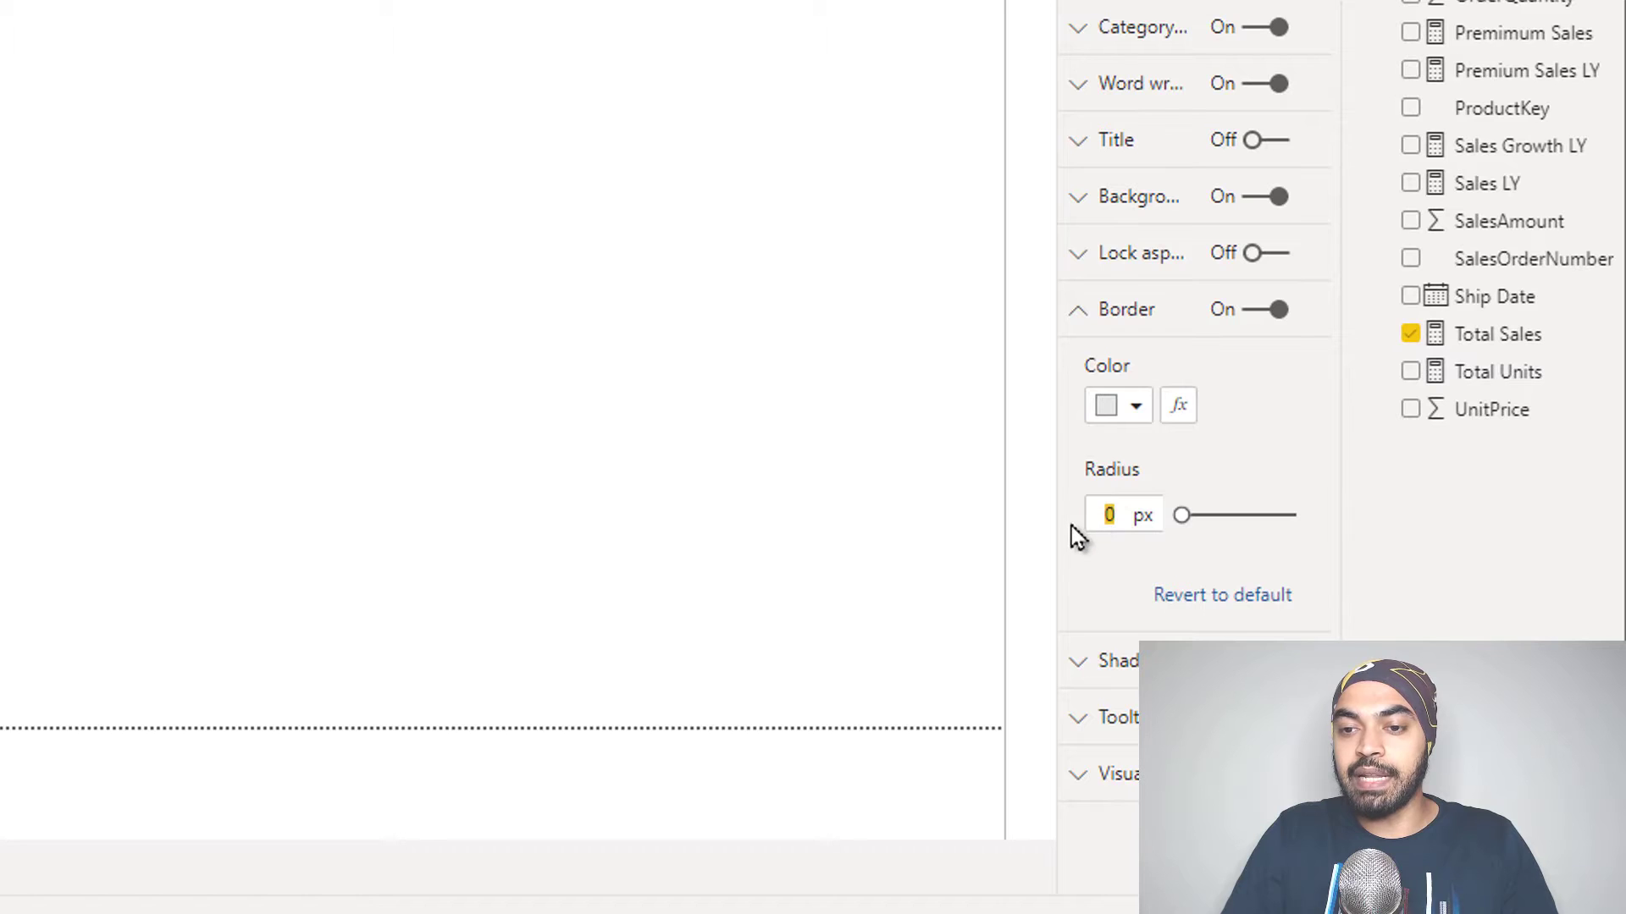
pyautogui.write('5')
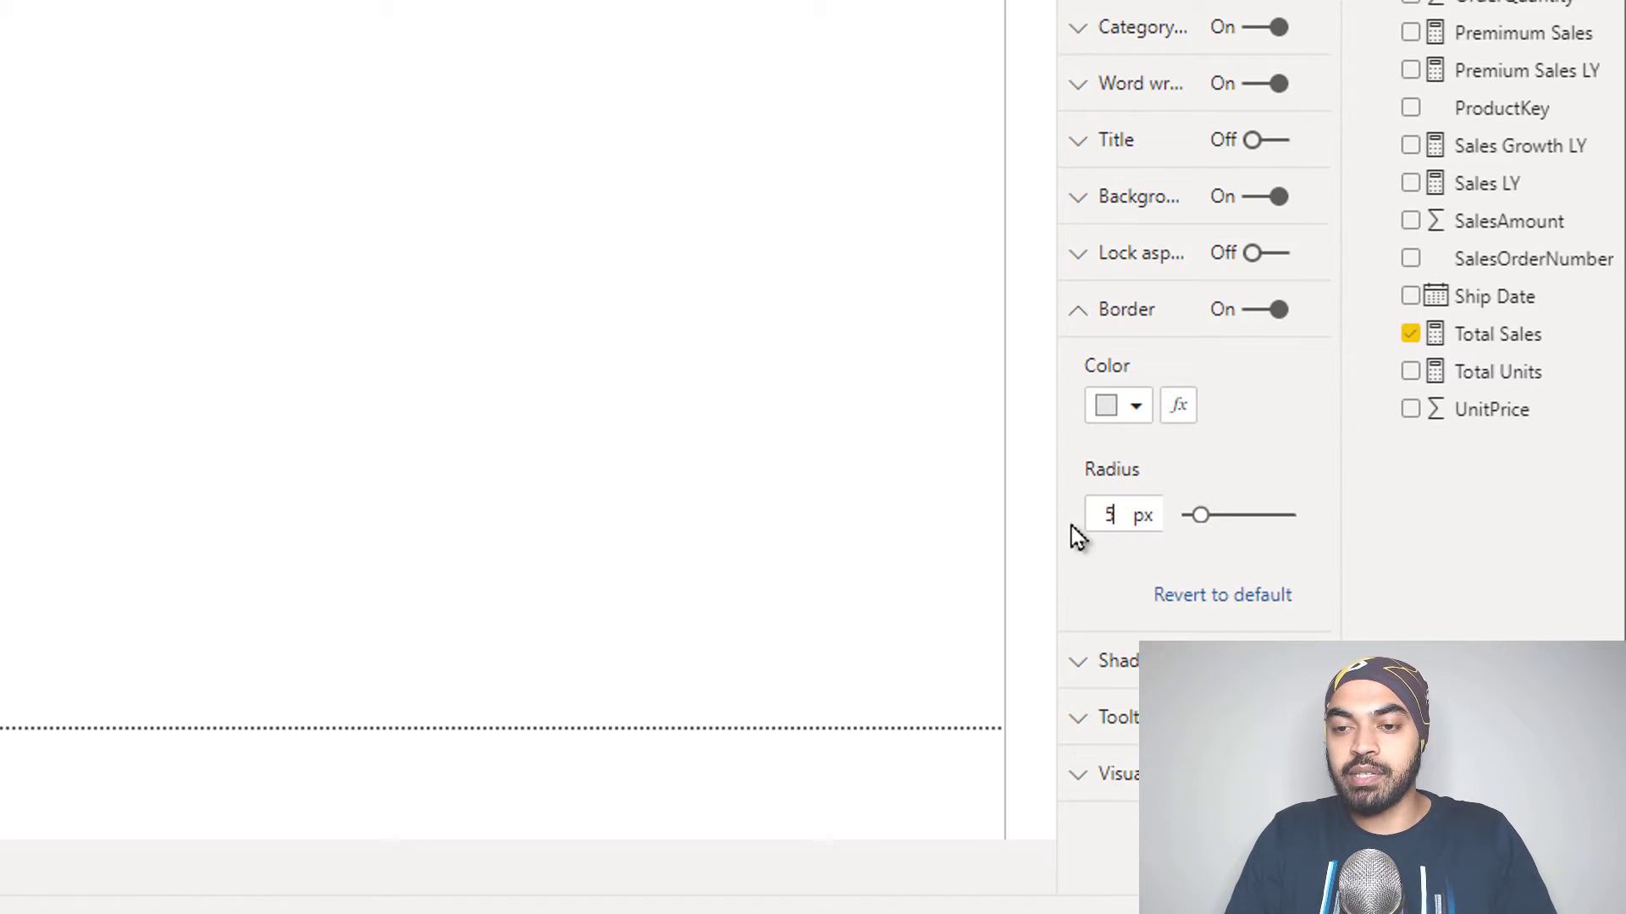
pyautogui.click(874, 5)
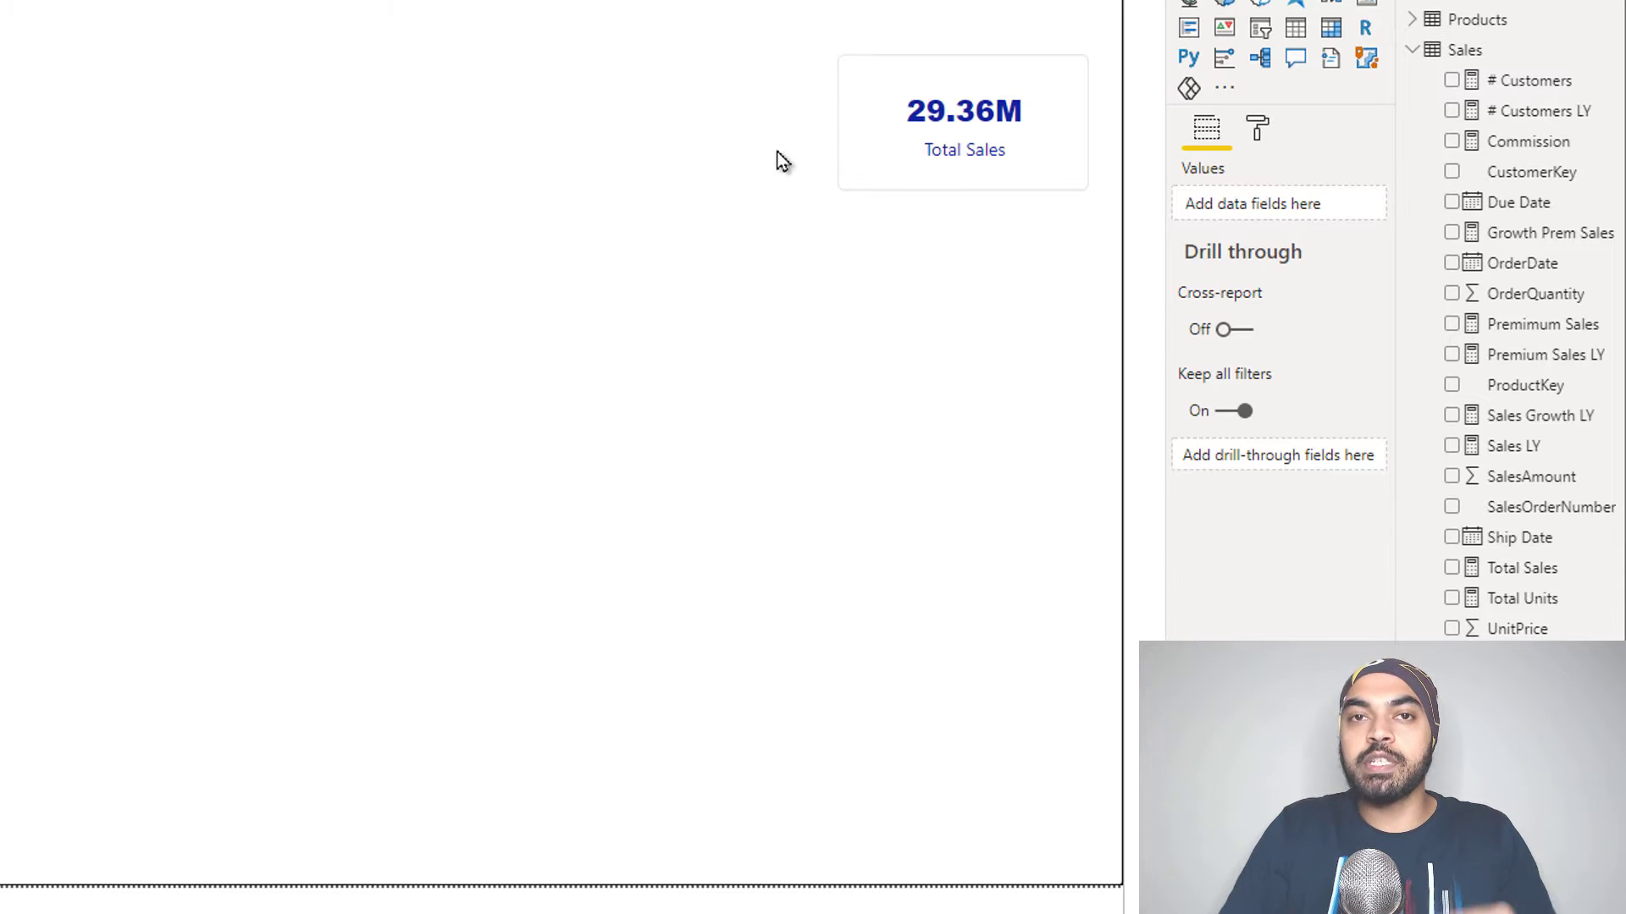
# Step: Turn on the Total Sales card's shadow and reposition the card near the top
pyautogui.click(1016, 138)
pyautogui.click(1261, 140)
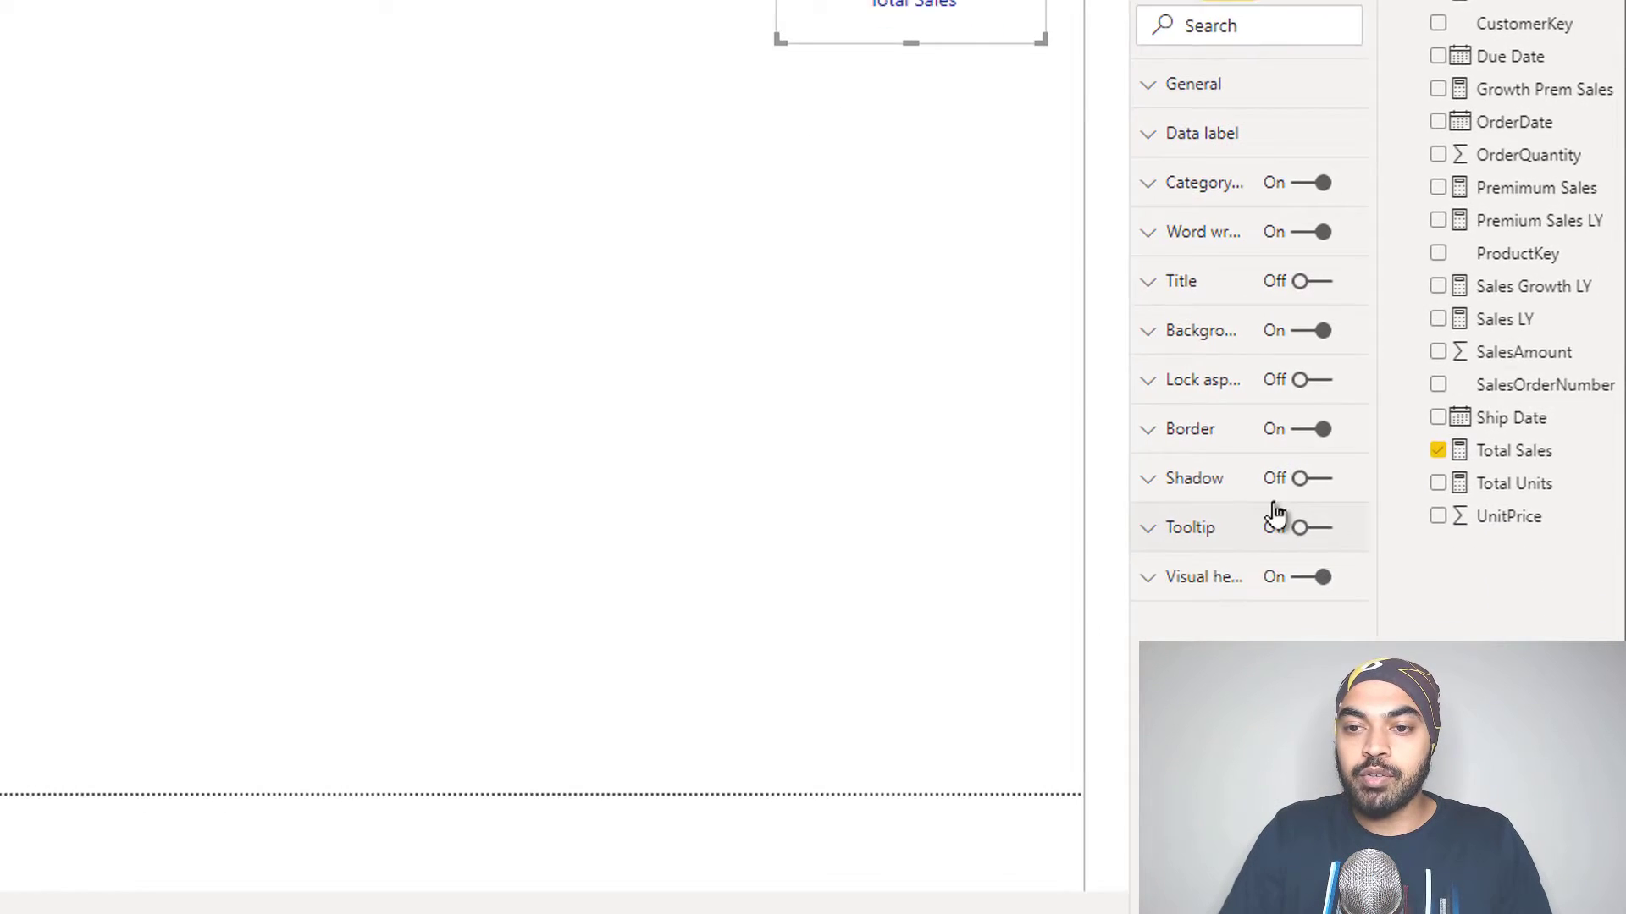
pyautogui.click(1304, 478)
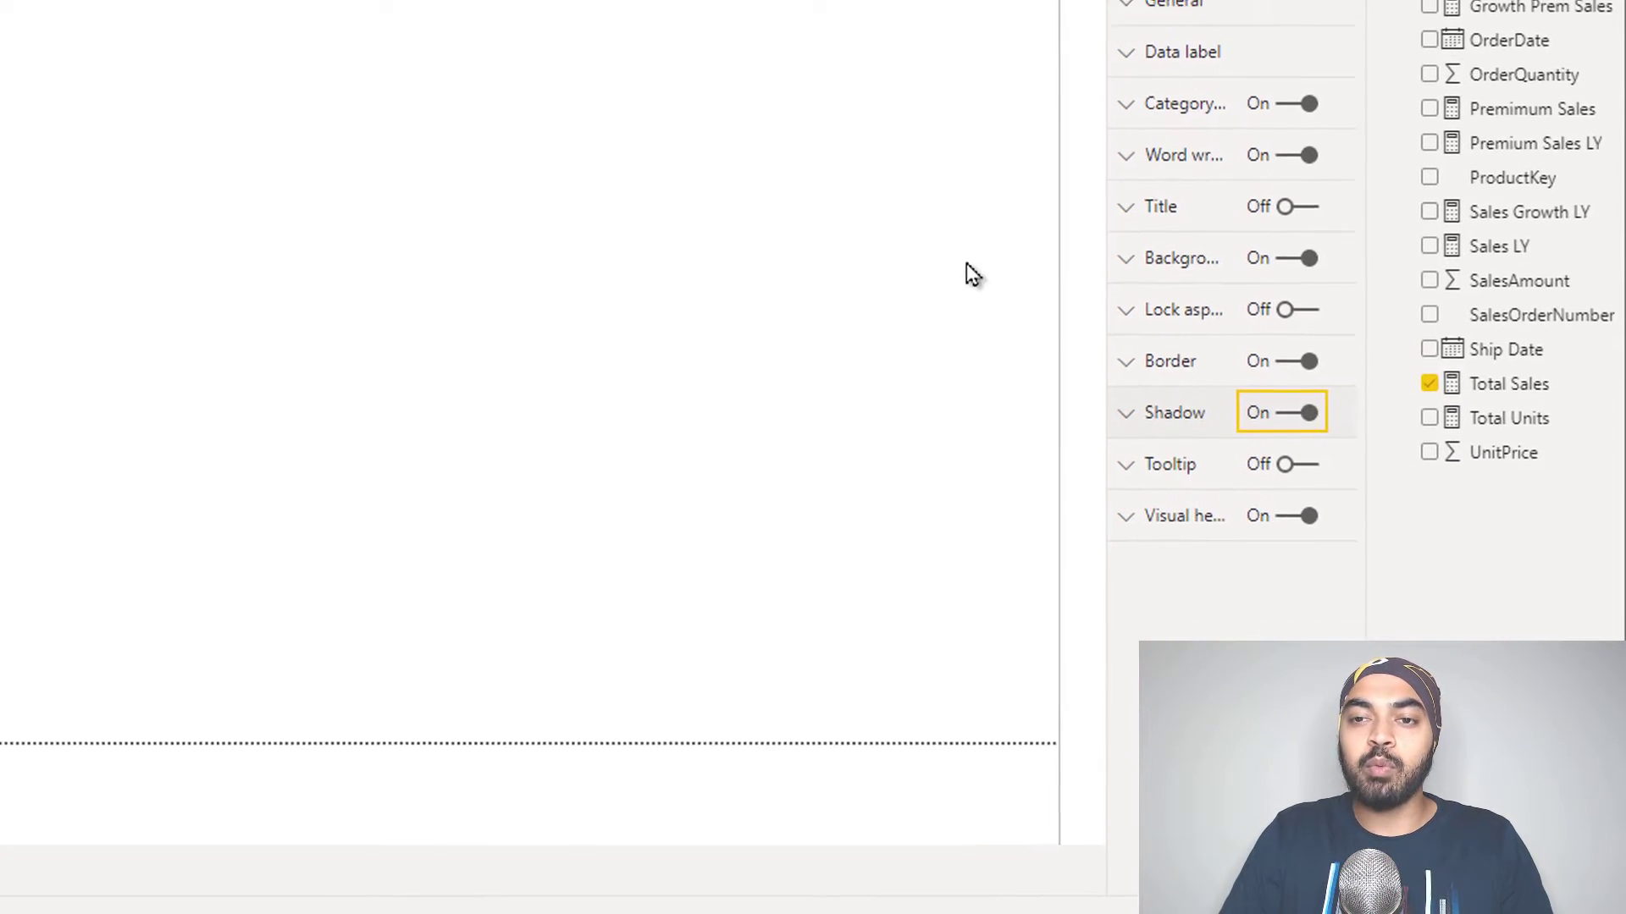
pyautogui.click(967, 264)
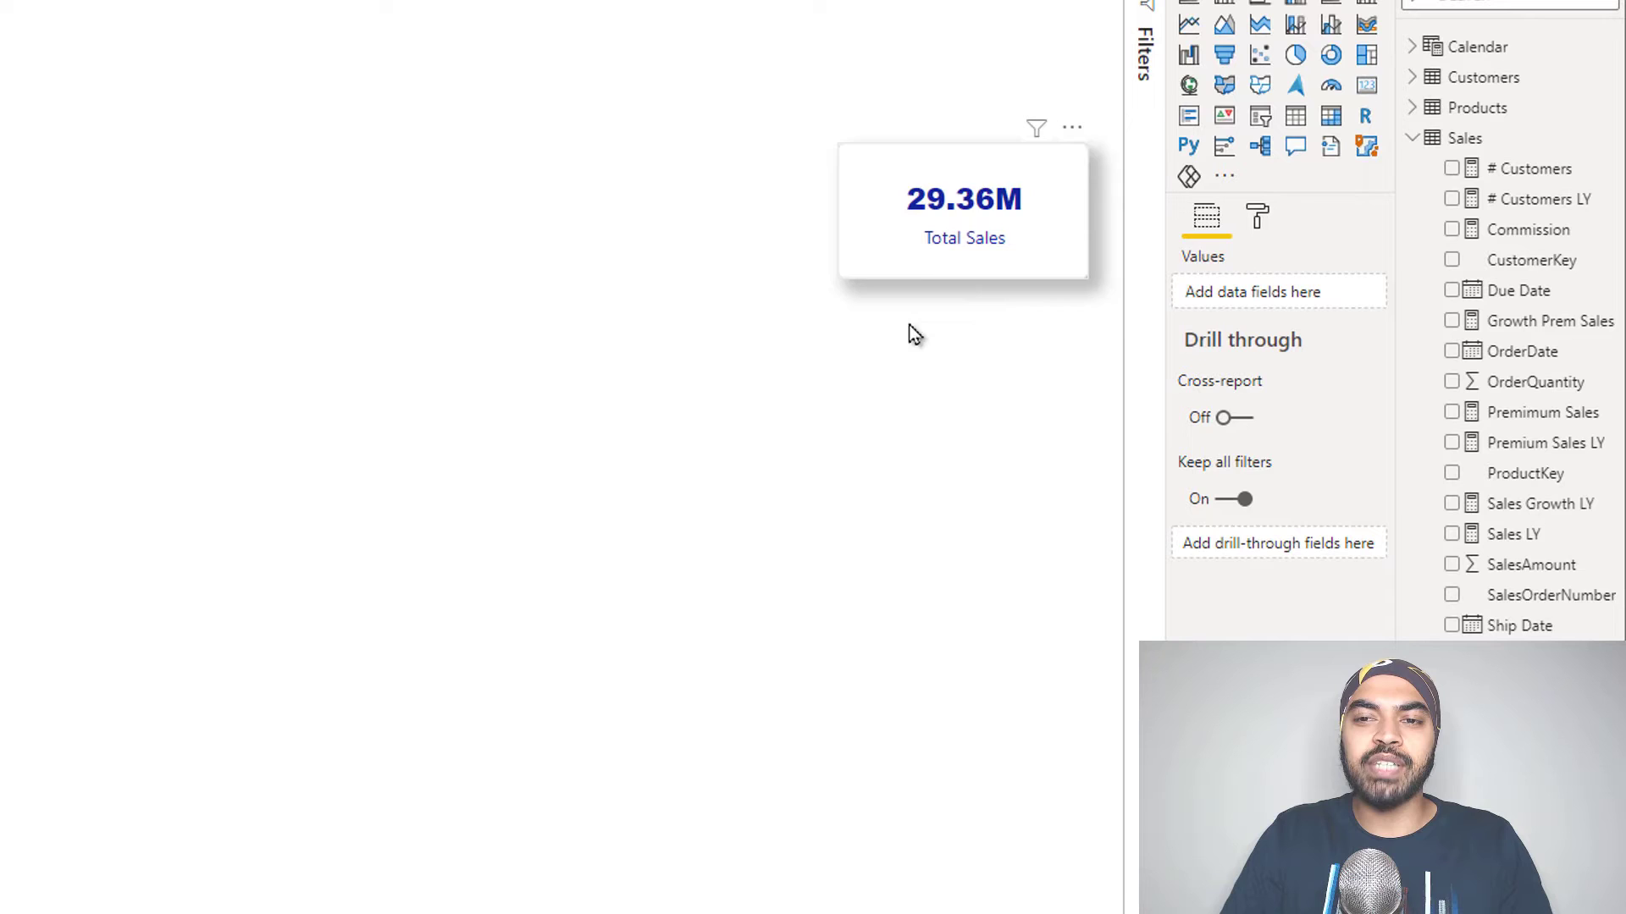
pyautogui.moveTo(1003, 229); pyautogui.dragTo(846, 260)
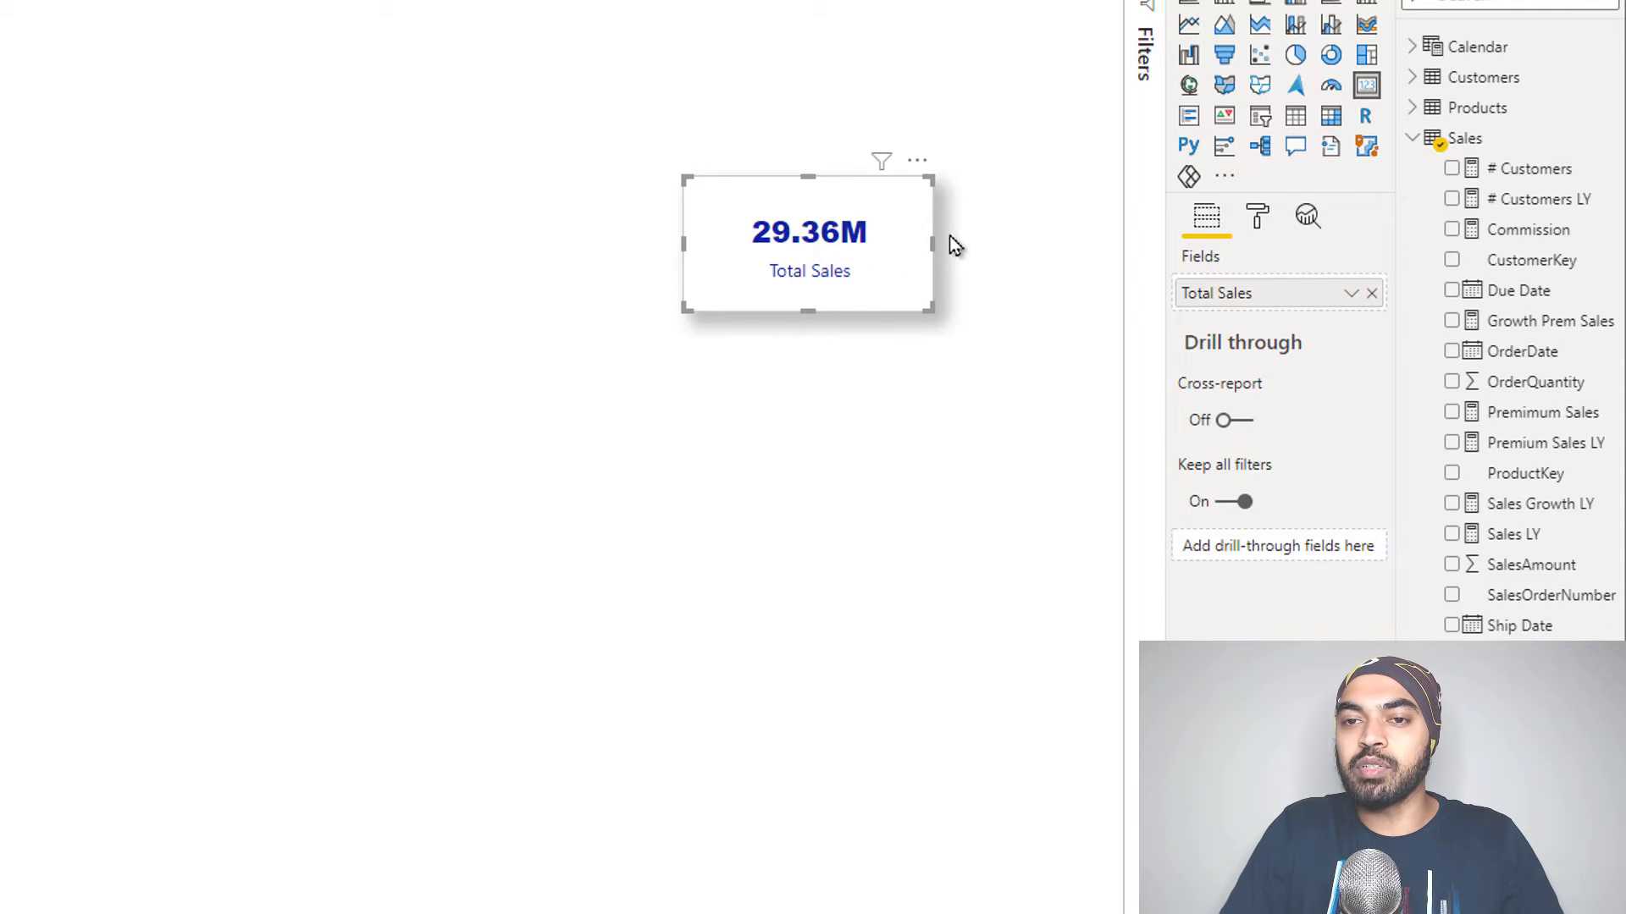
pyautogui.moveTo(806, 246); pyautogui.dragTo(933, 240)
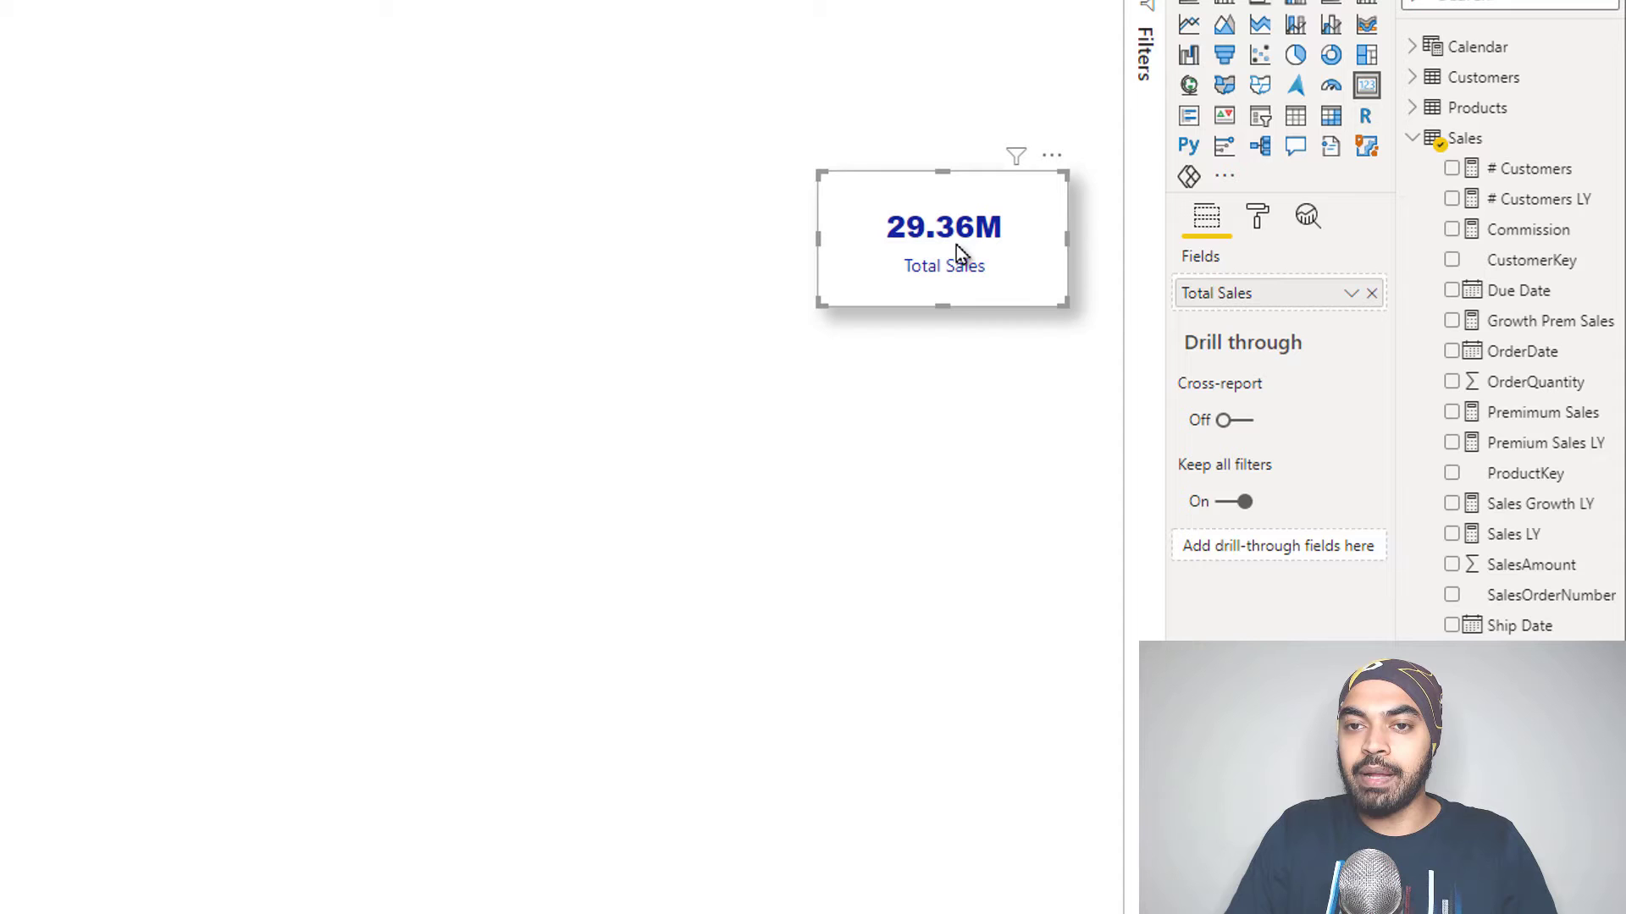
pyautogui.click(1257, 219)
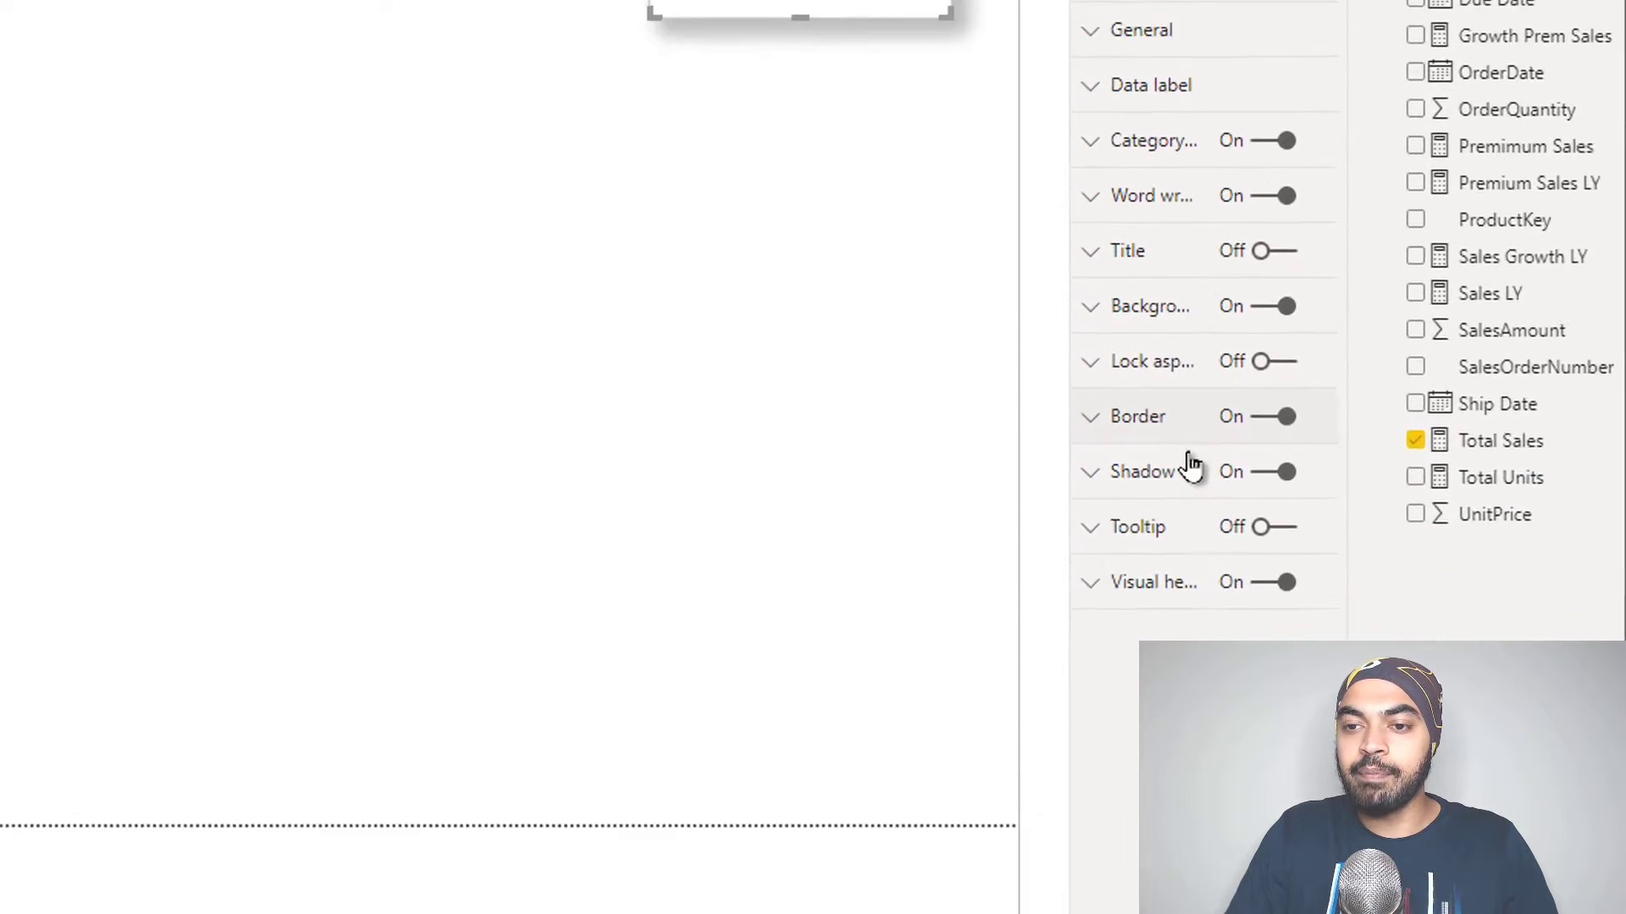
# Step: Switch the card's shadow preset to Custom
pyautogui.click(1269, 684)
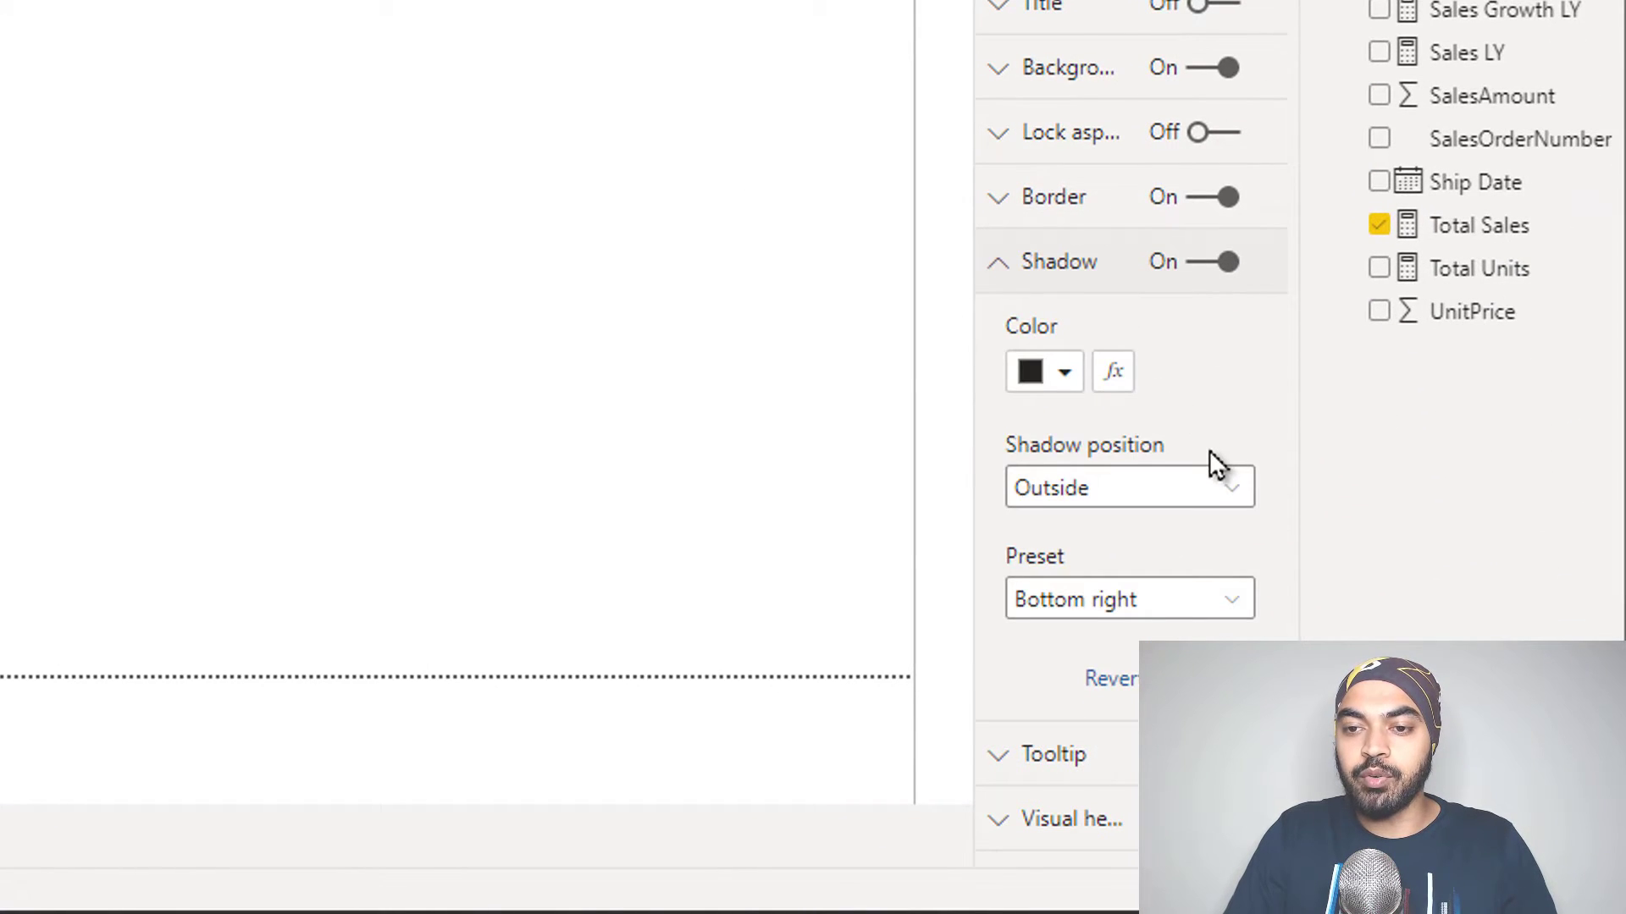
pyautogui.click(1187, 601)
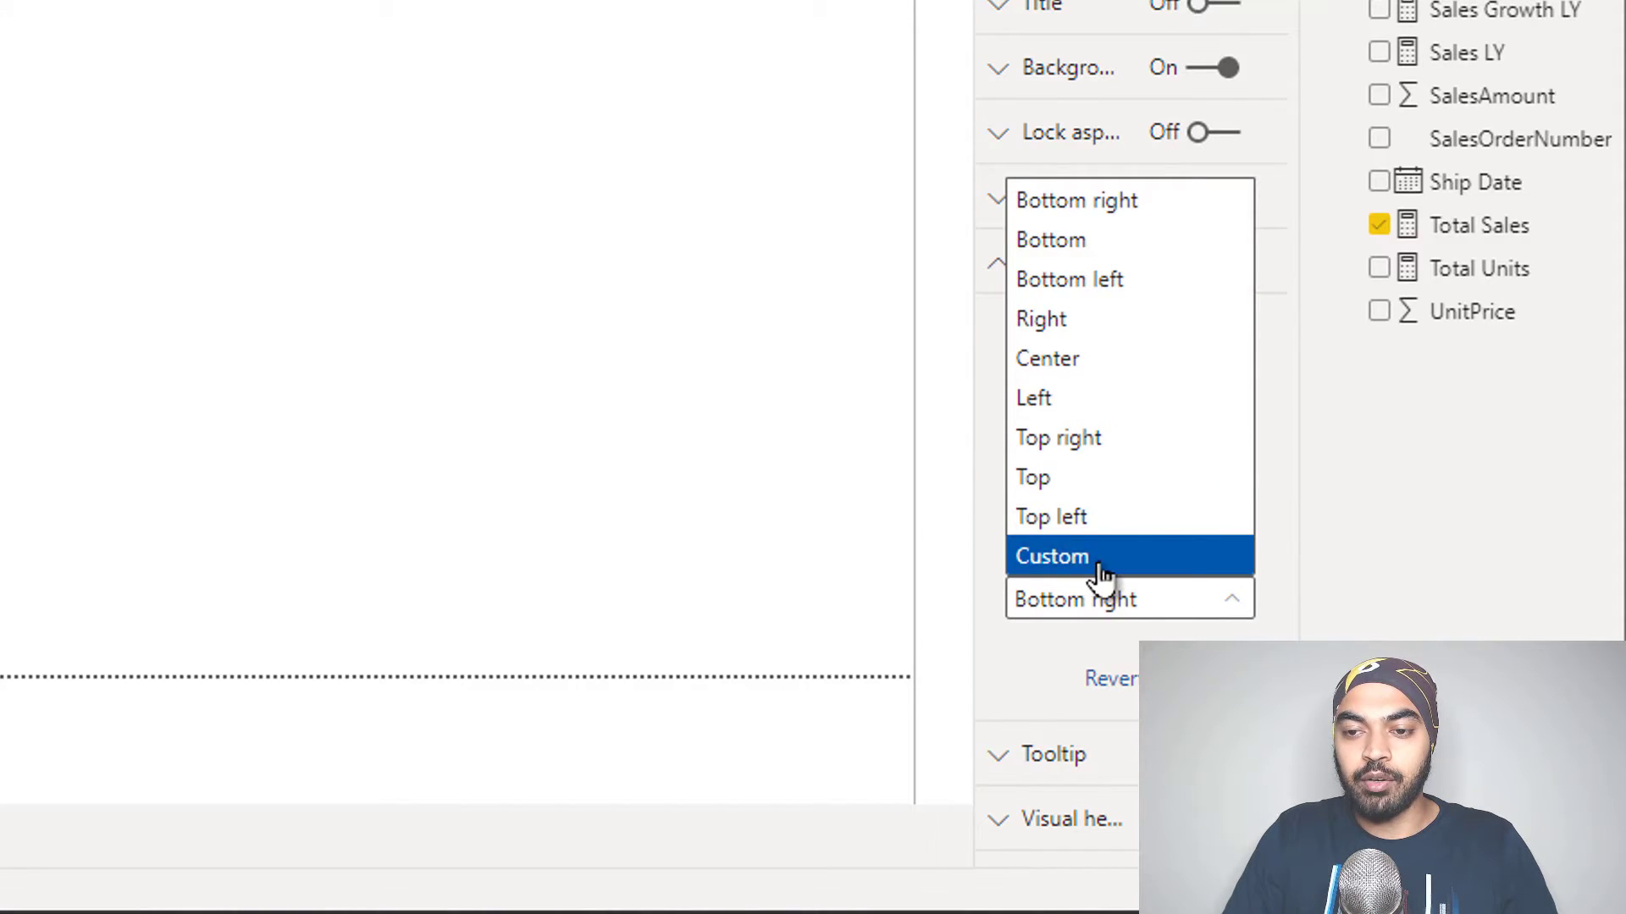
pyautogui.click(1093, 608)
pyautogui.click(1054, 612)
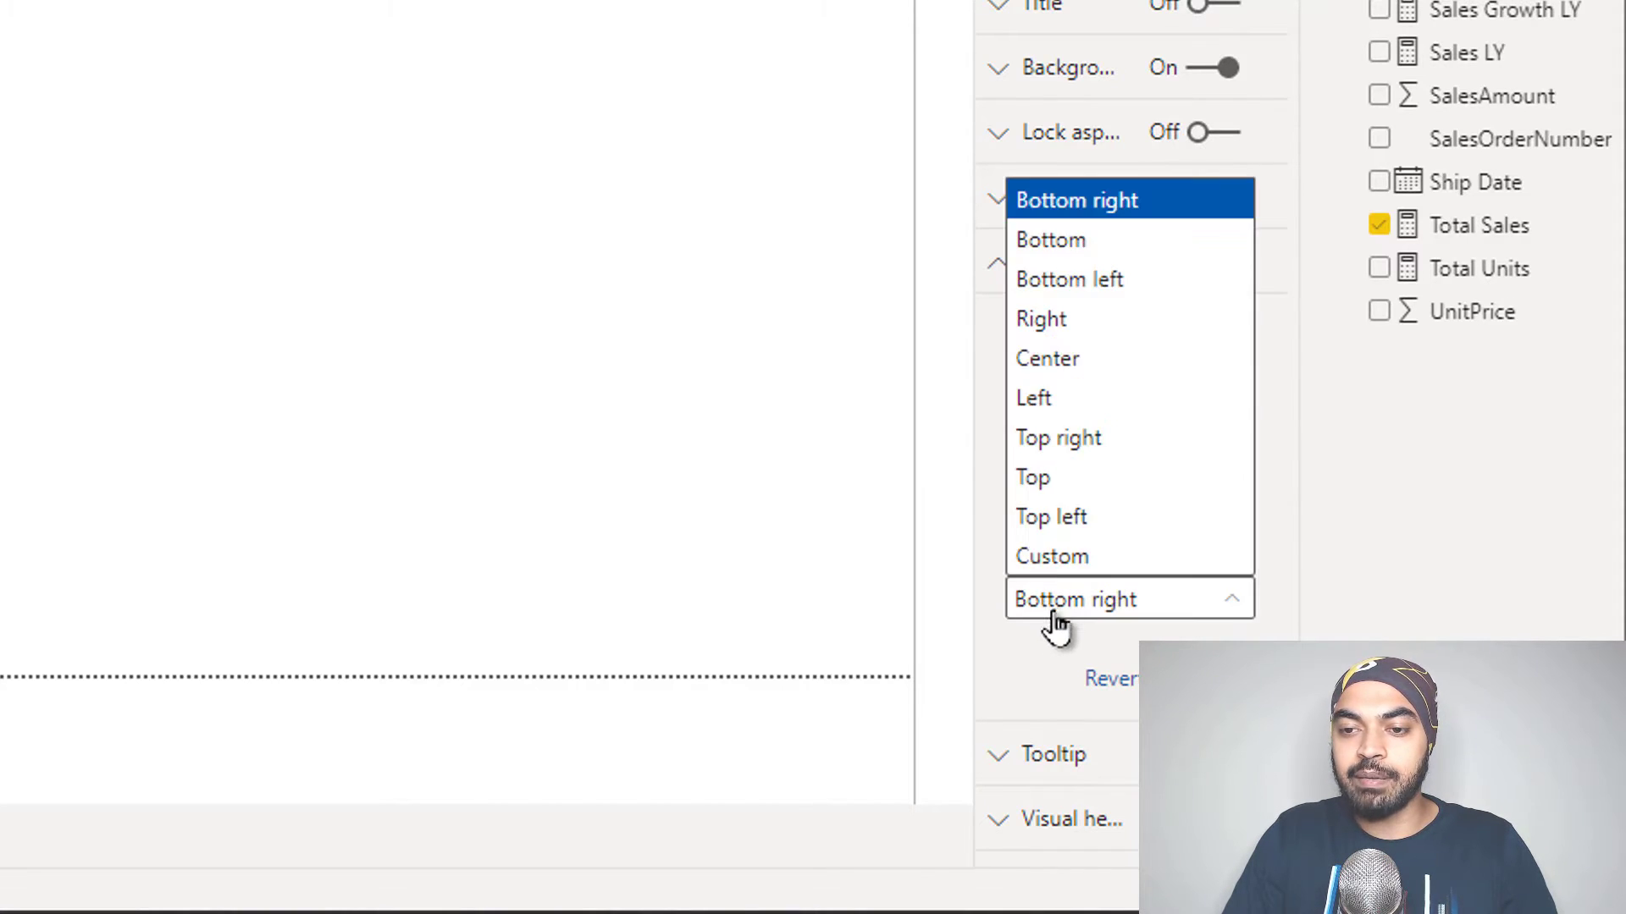
pyautogui.click(1054, 568)
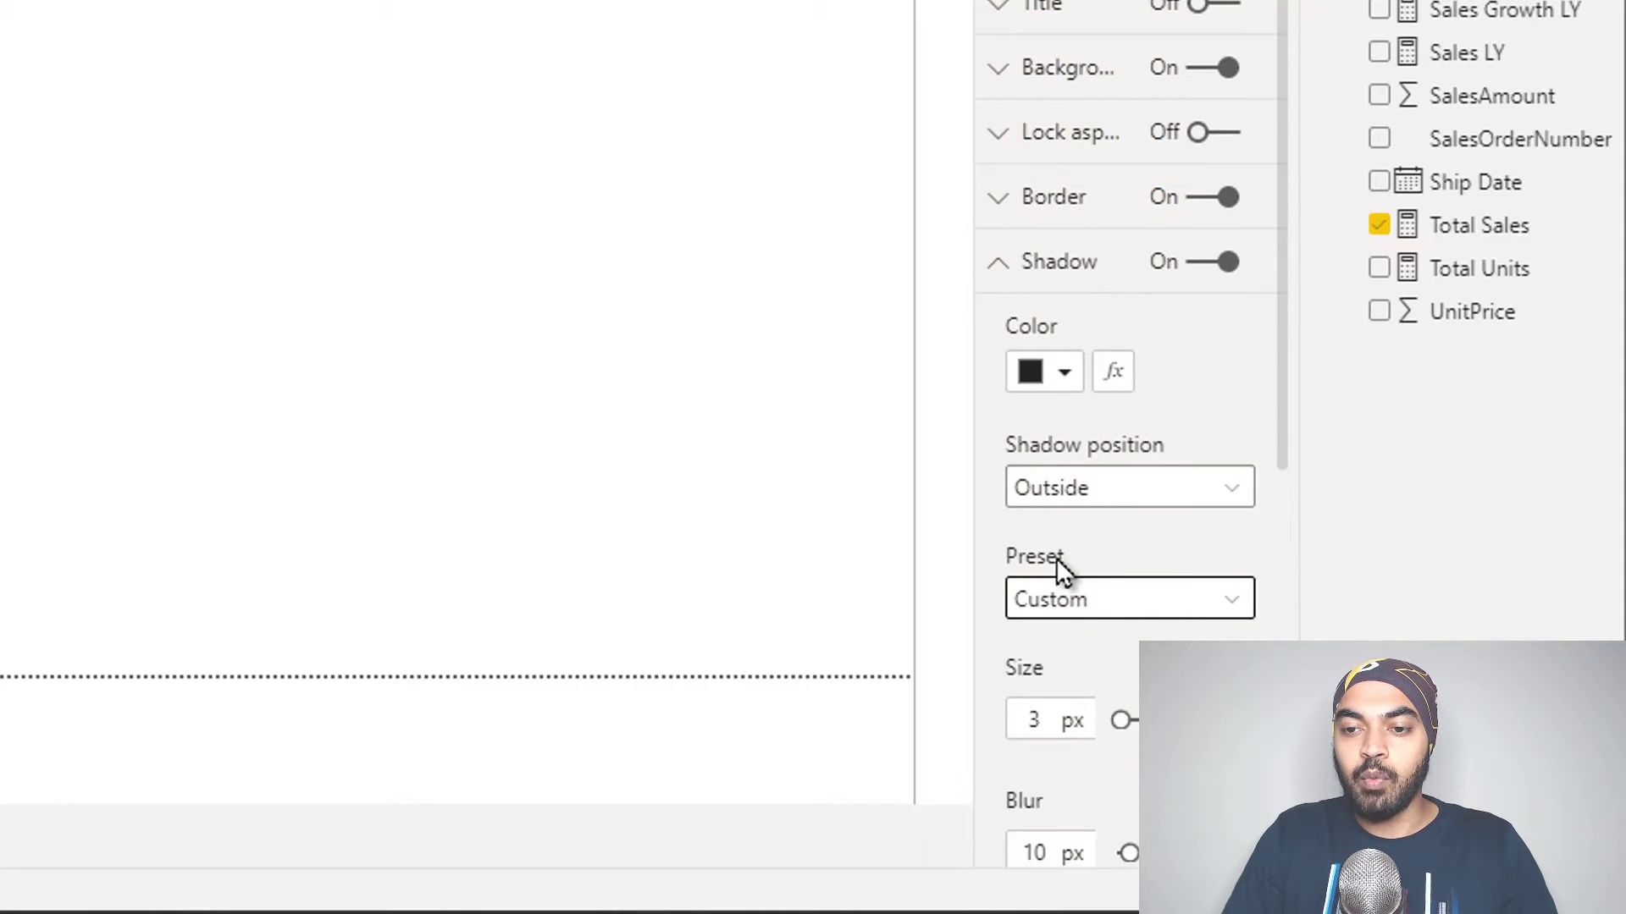
pyautogui.scroll(-7, 1055, 557)
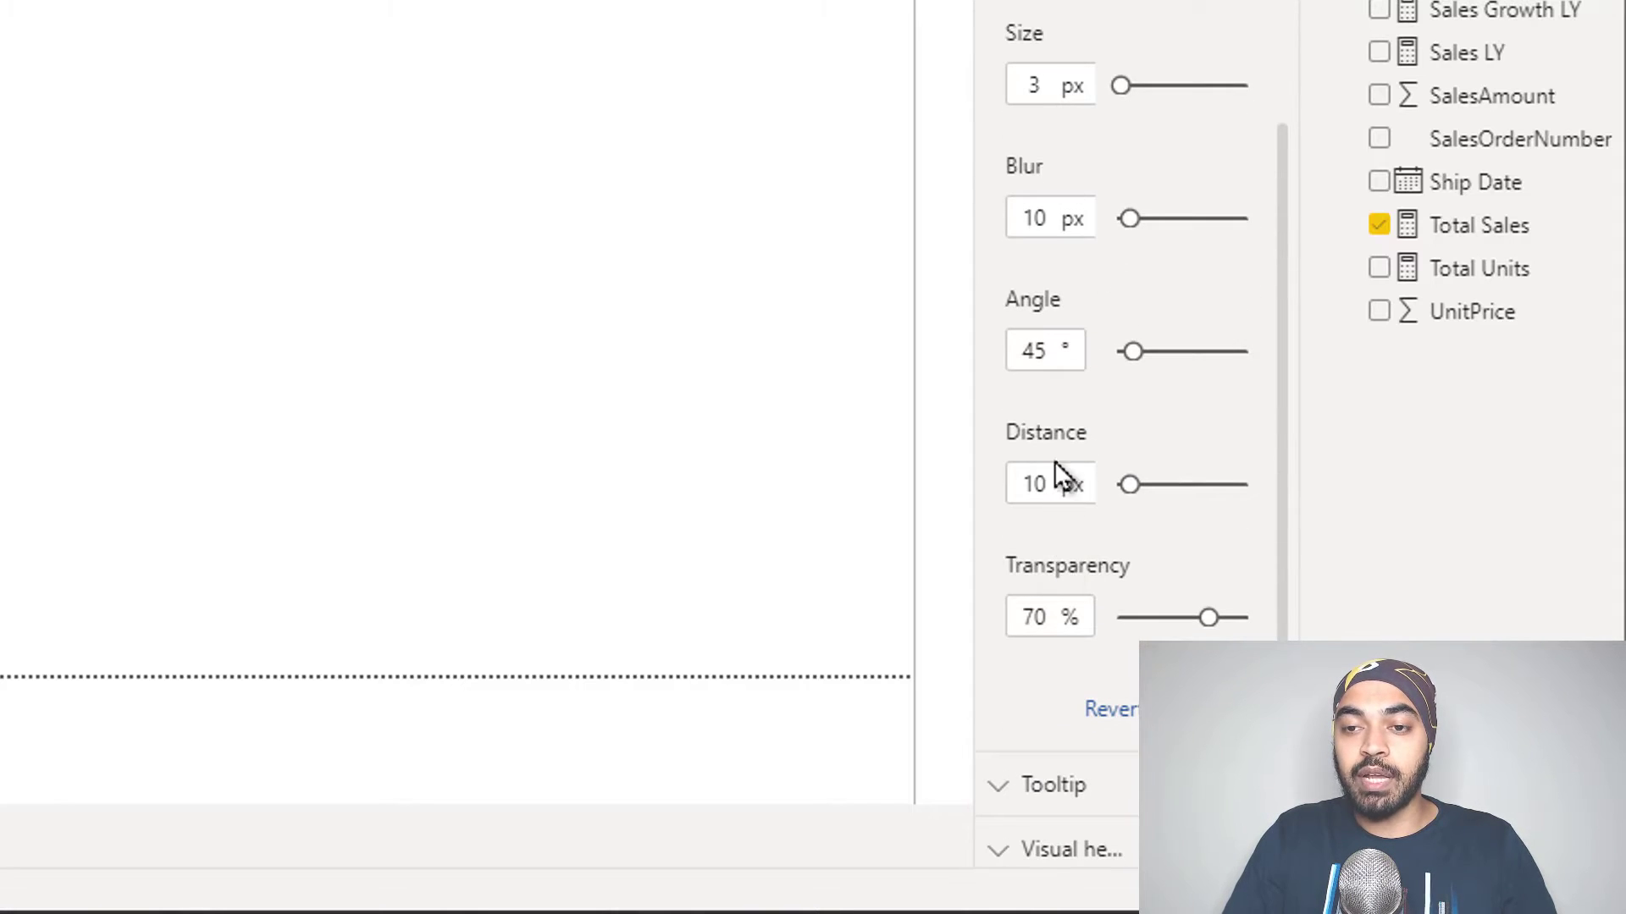
# Step: Set the custom shadow size 1, blur 7 and angle 25
pyautogui.click(1045, 78)
pyautogui.press('BackSpace')
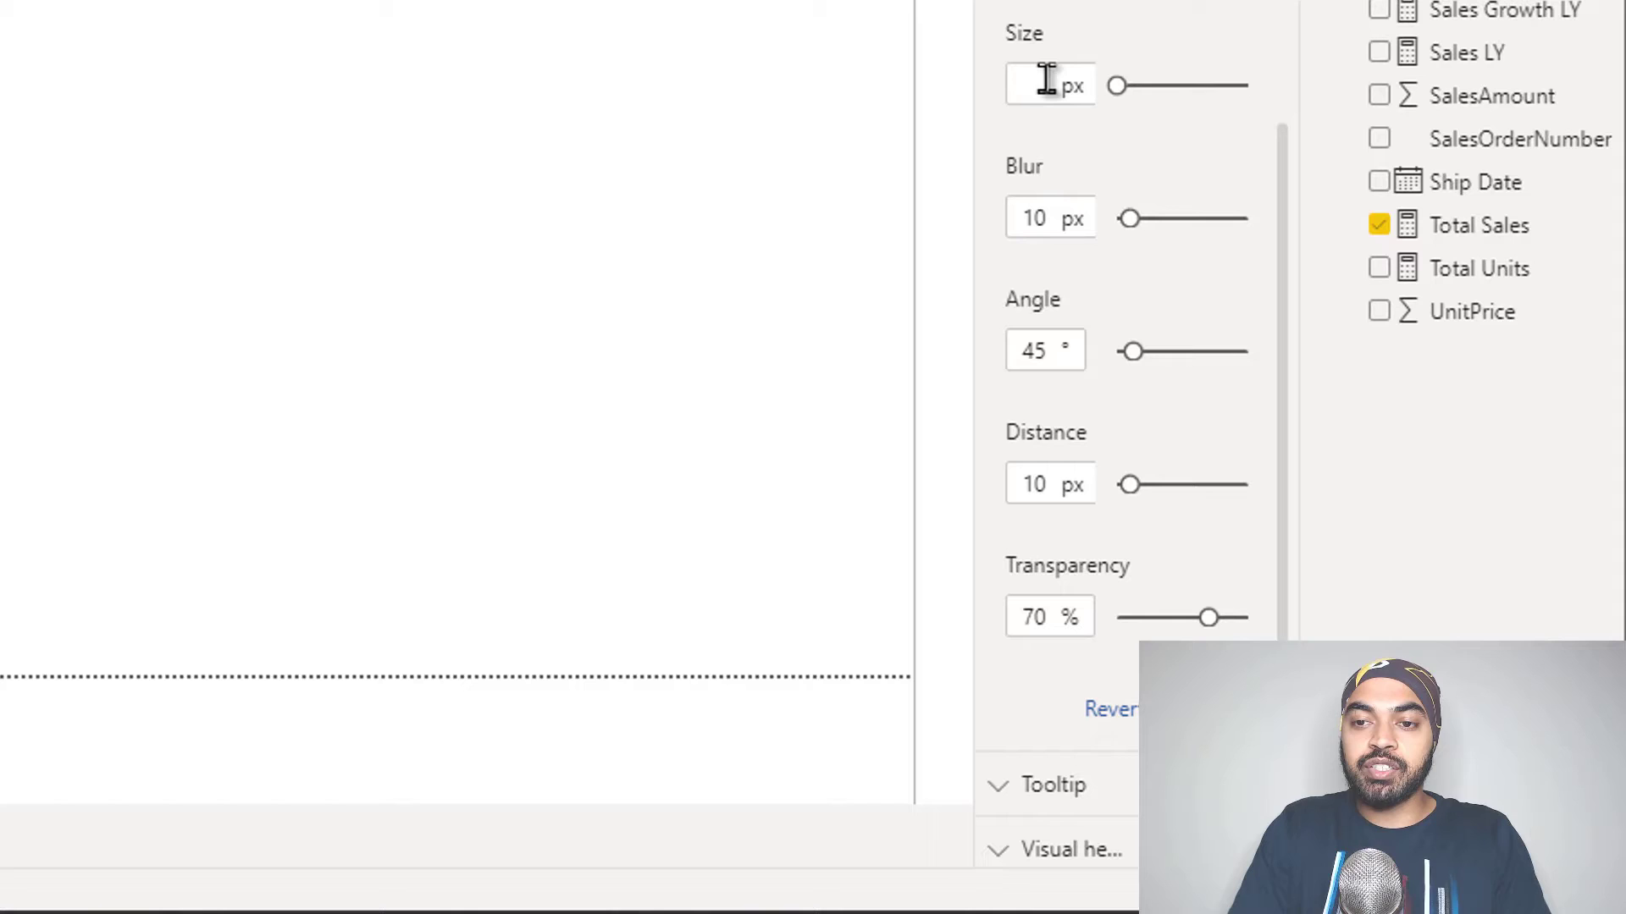
pyautogui.write('1')
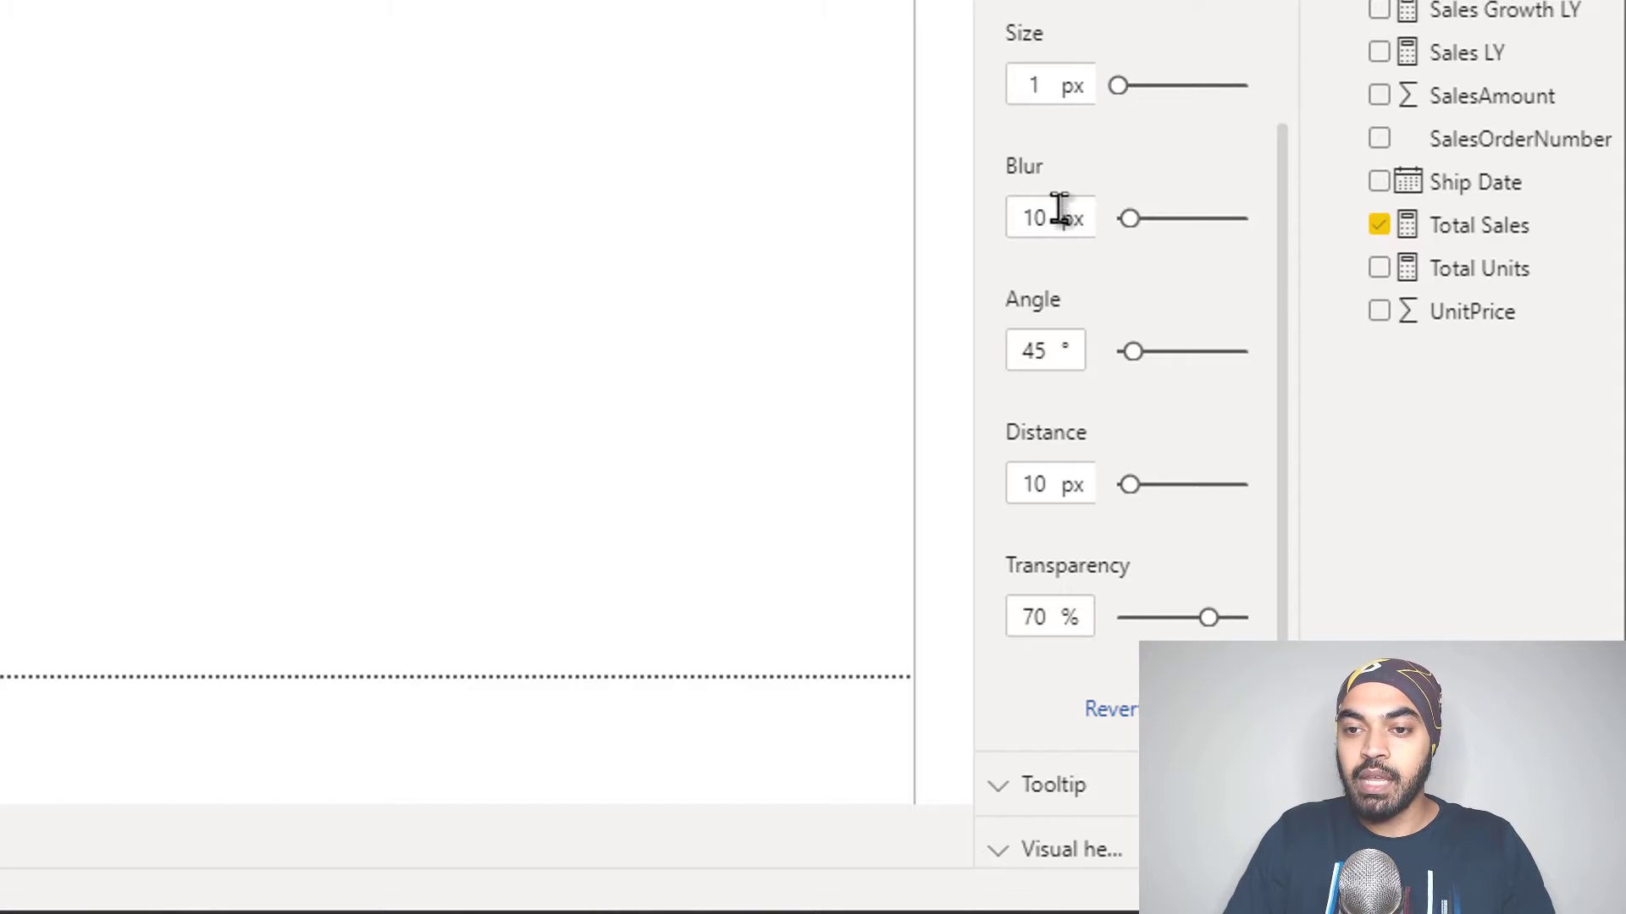
pyautogui.write('7')
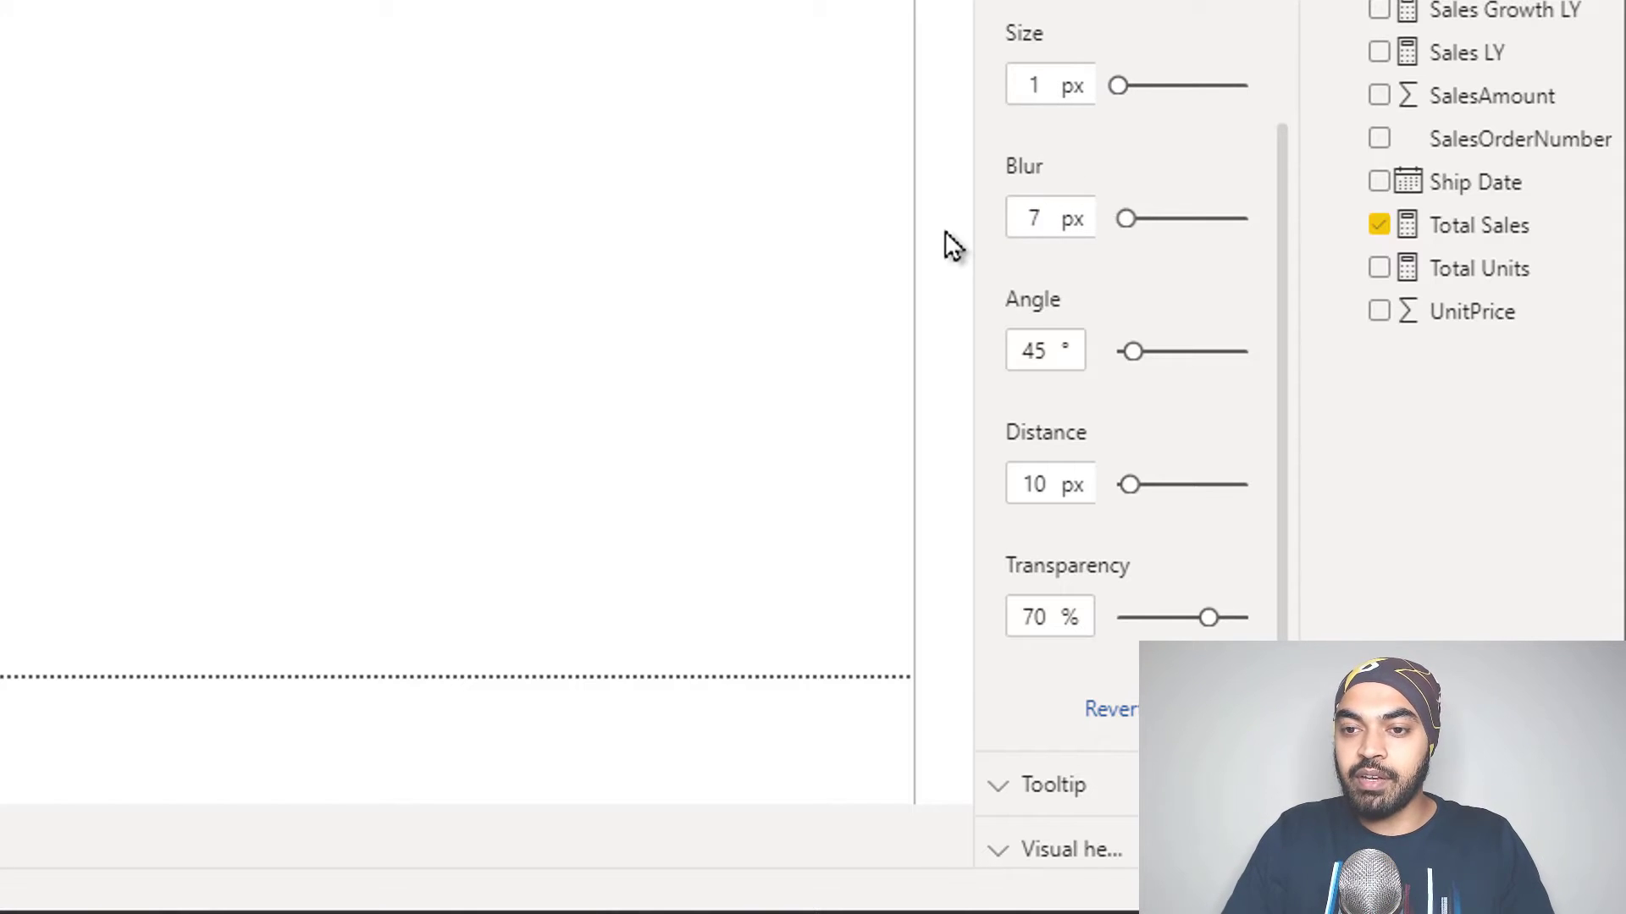
pyautogui.doubleClick(1042, 341)
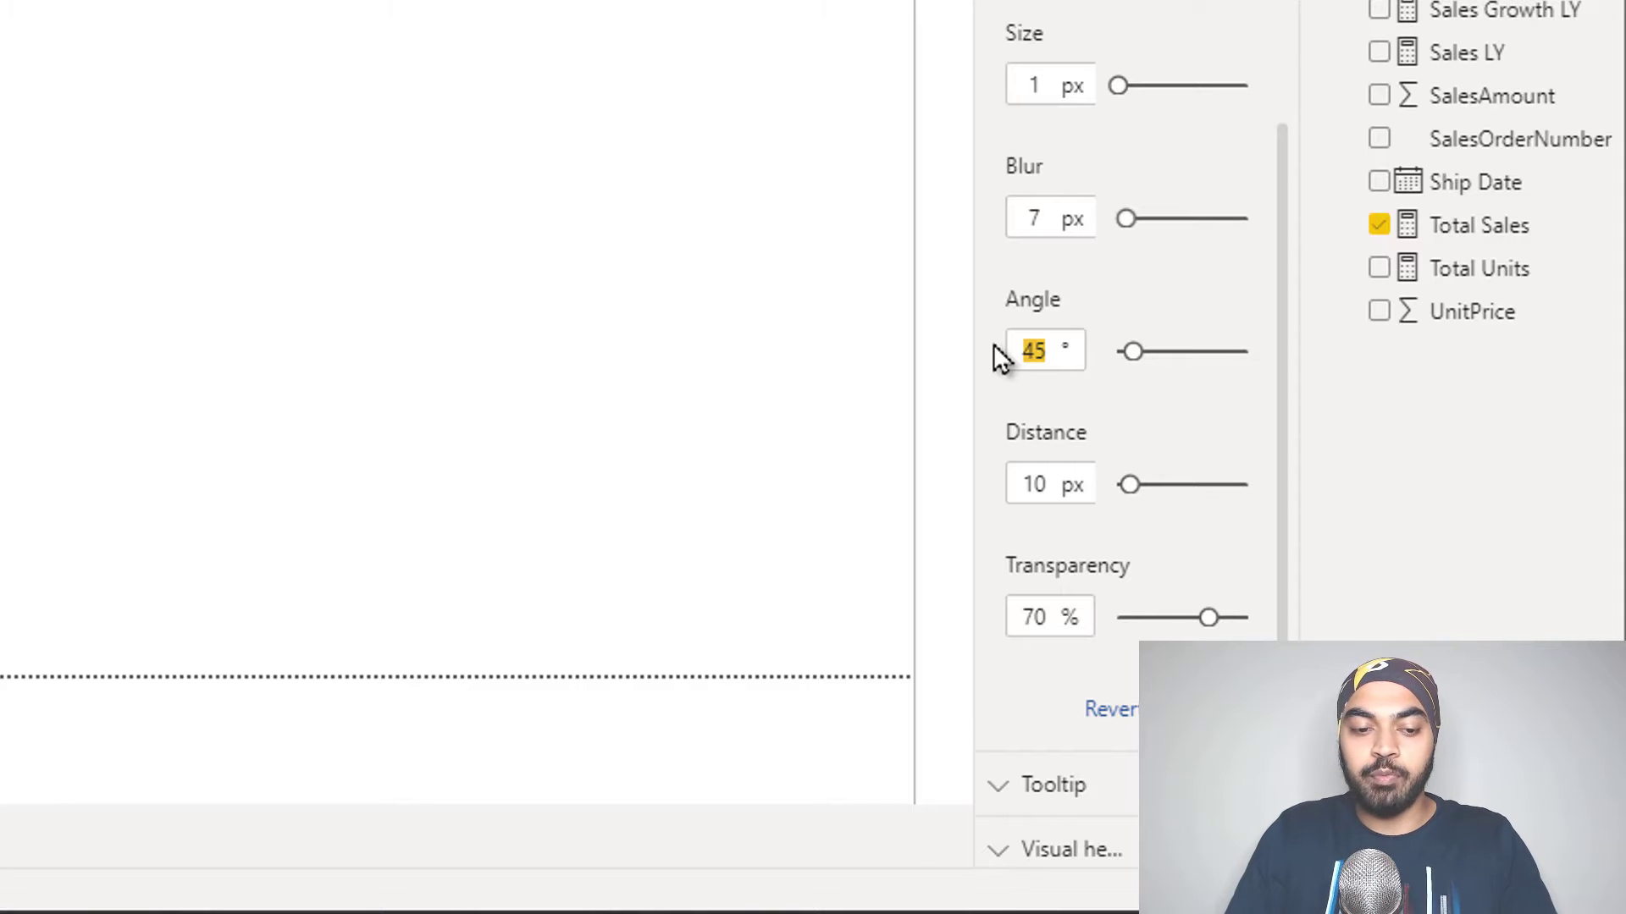
pyautogui.write('25')
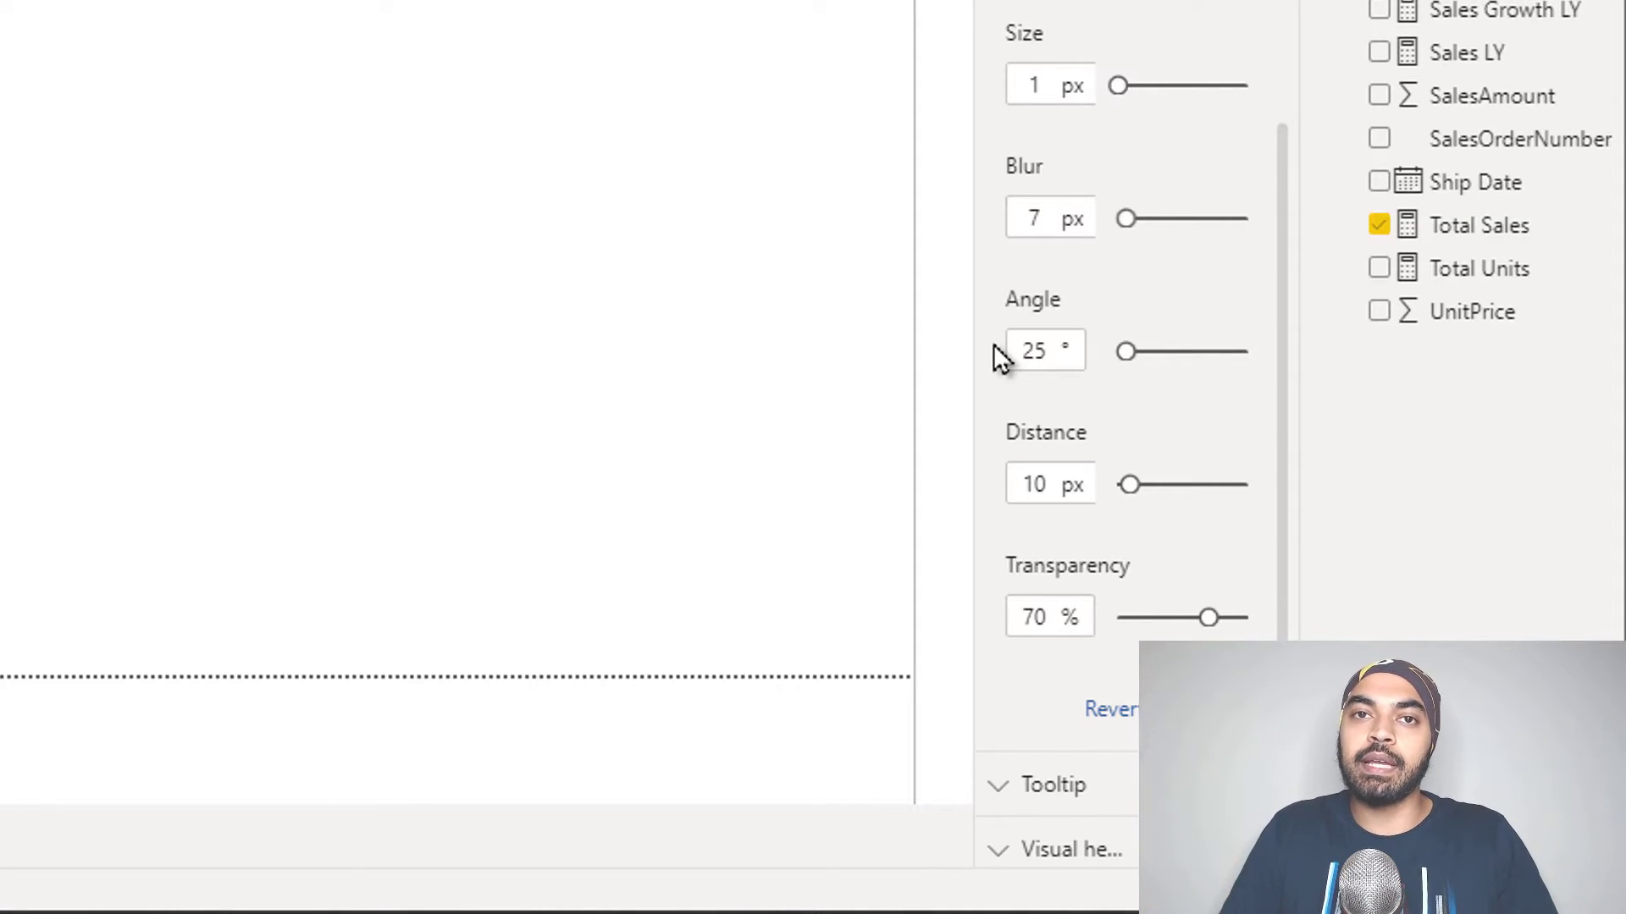
# Step: Set the shadow distance to 2 and transparency to about 70%
pyautogui.doubleClick(1049, 486)
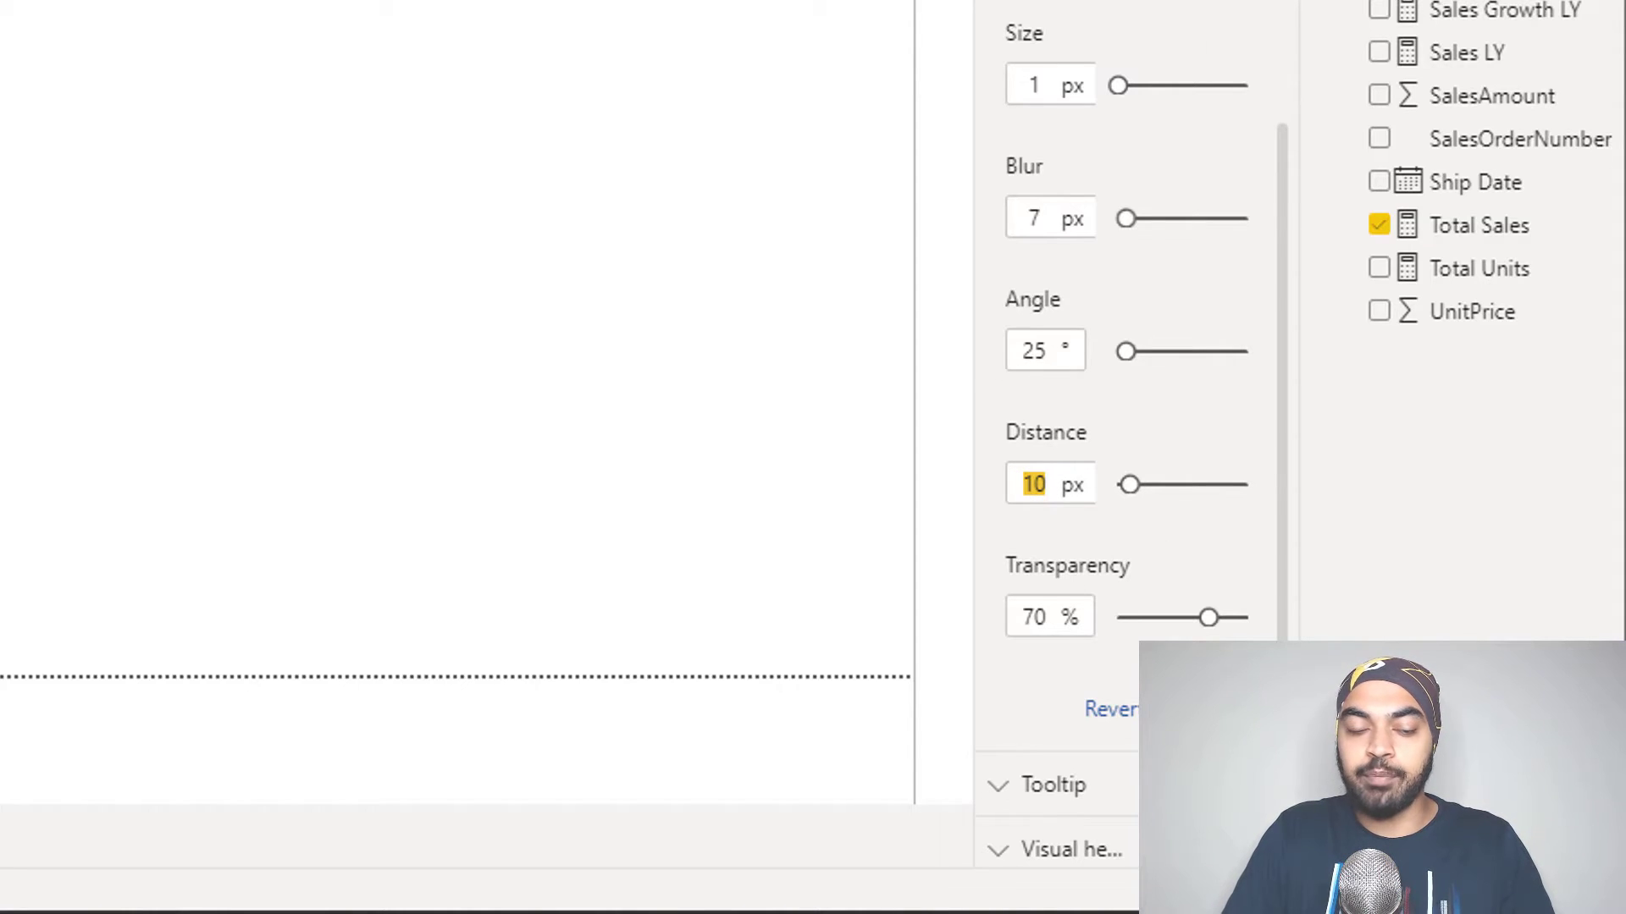
pyautogui.write('3')
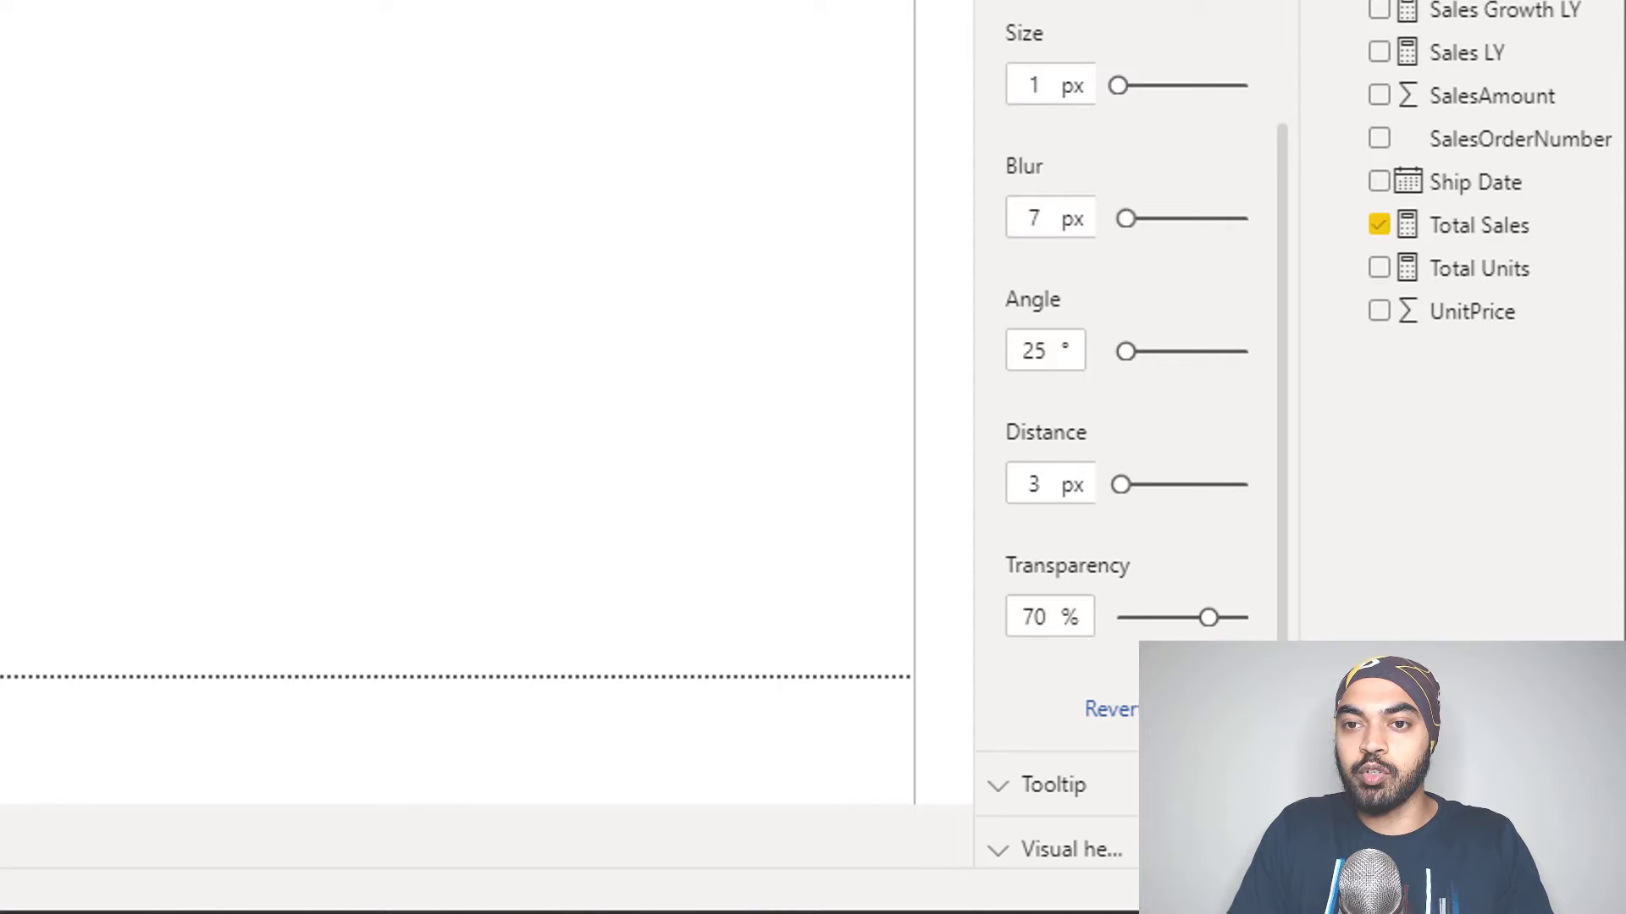
pyautogui.press('BackSpace')
pyautogui.write('2')
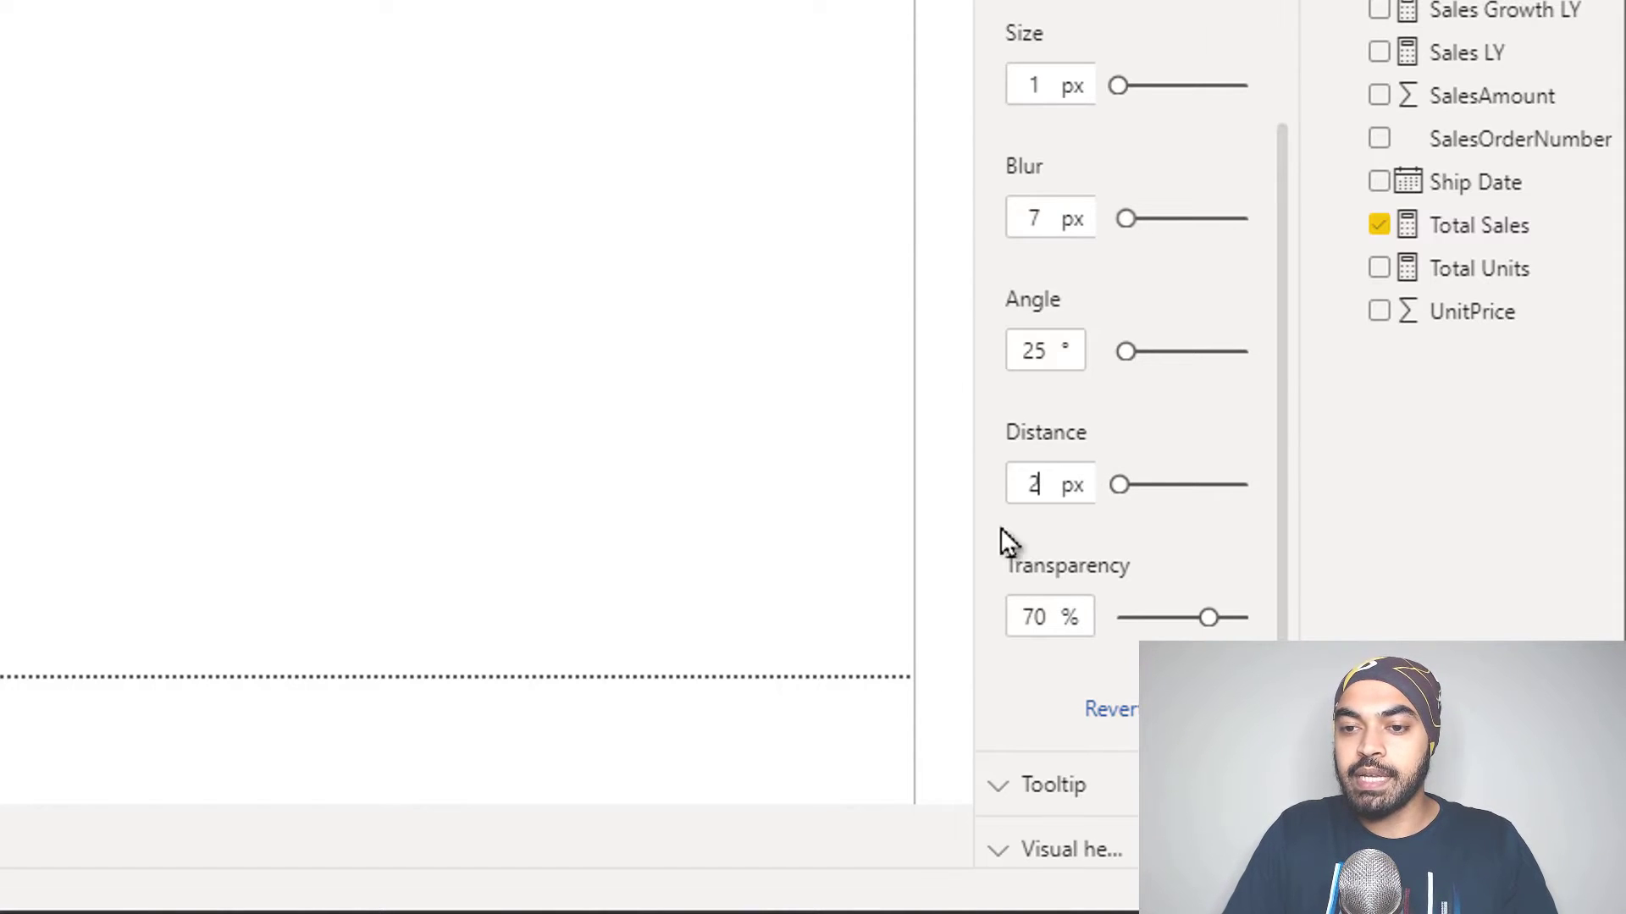
pyautogui.click(1049, 618)
pyautogui.press('BackSpace')
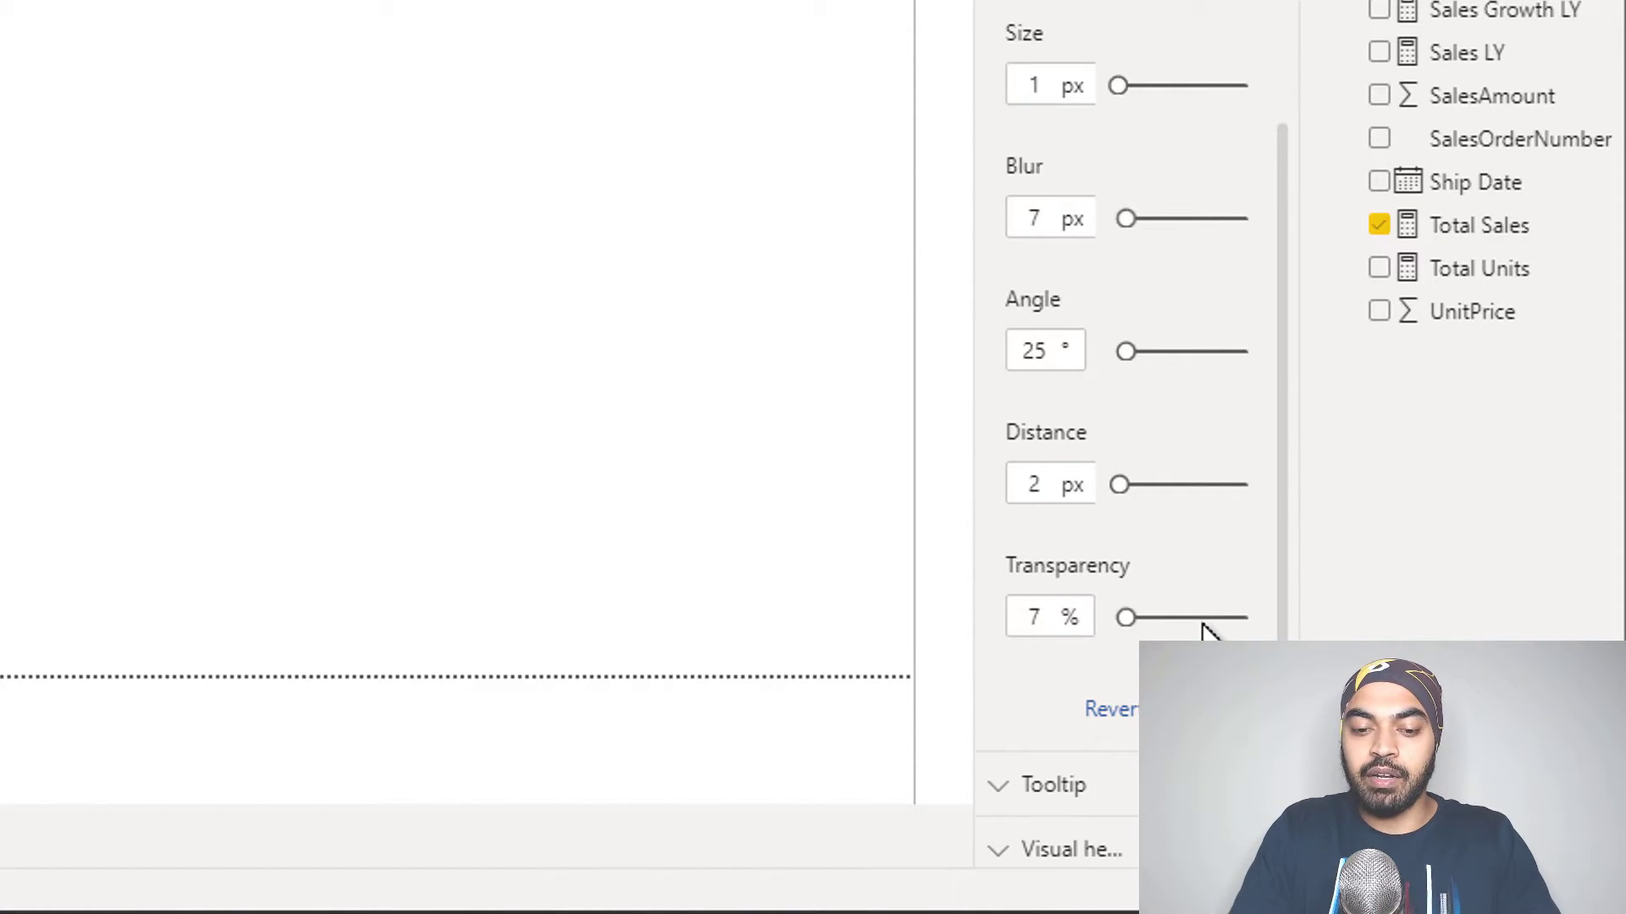
pyautogui.press('BackSpace')
pyautogui.write('700')
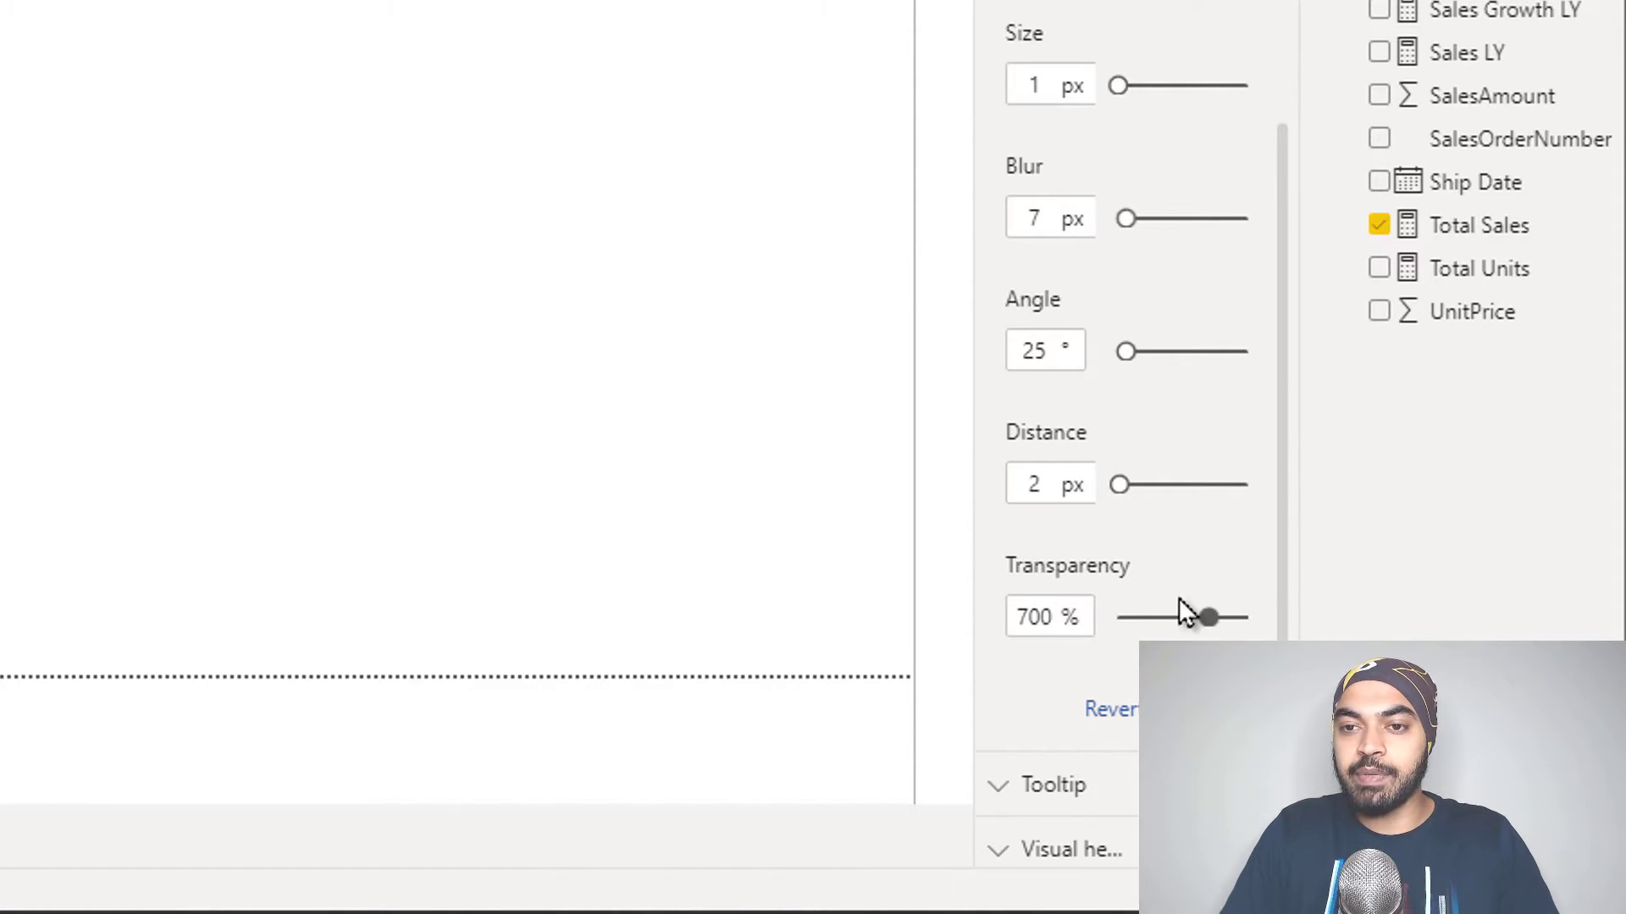
pyautogui.click(678, 59)
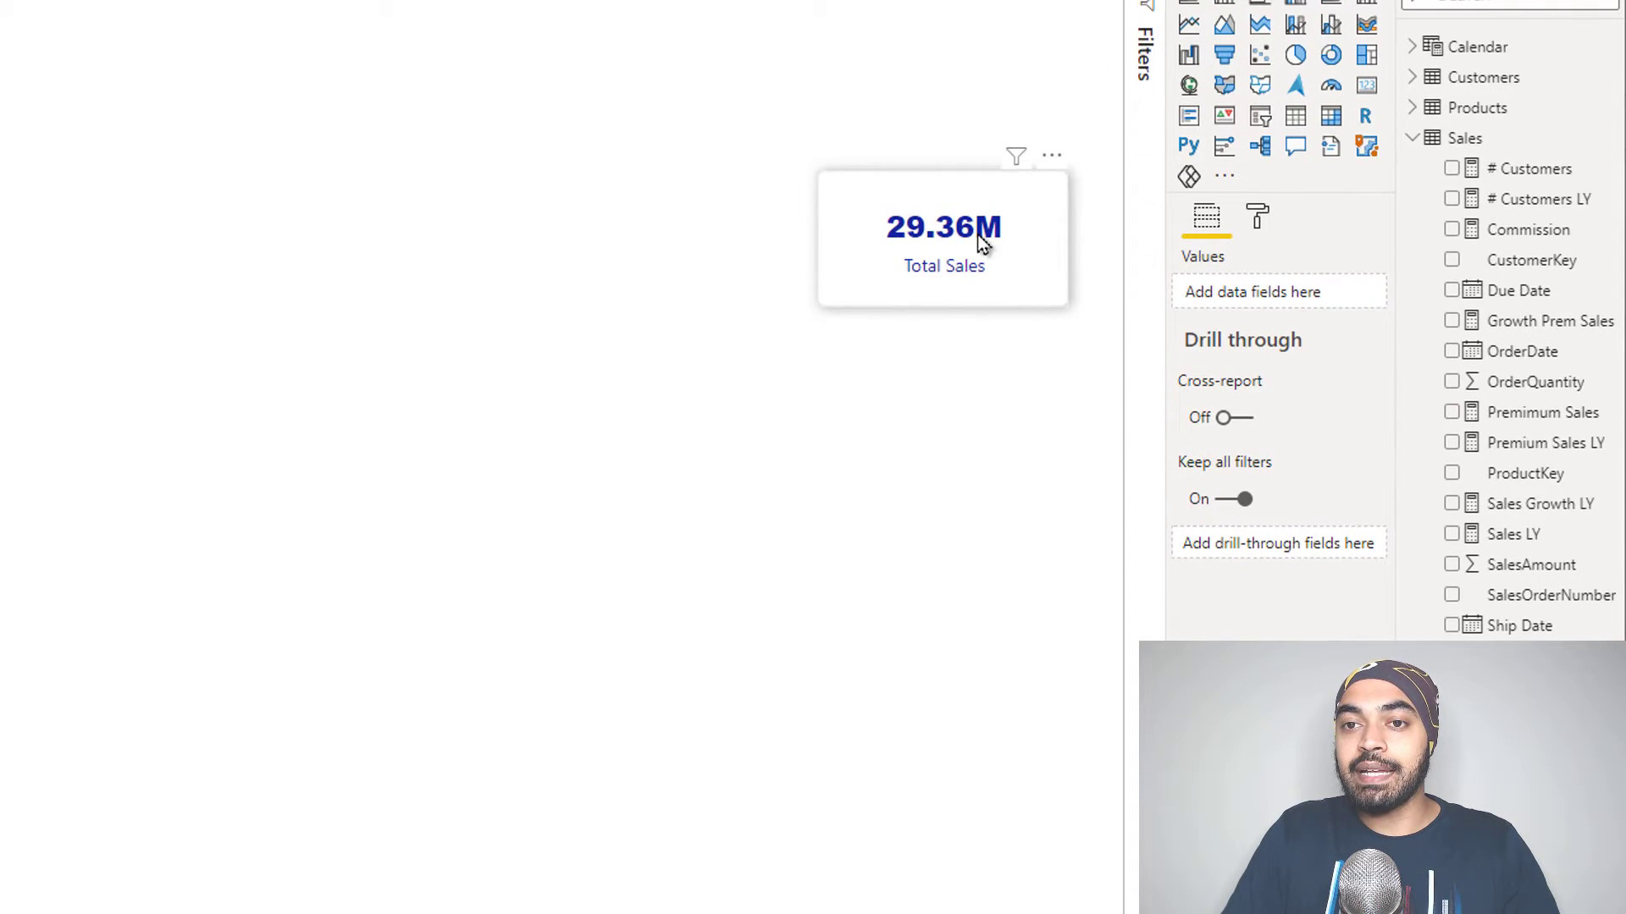
# Step: Change the card's shadow colour to 'White, 50% darker' grey
pyautogui.click(983, 243)
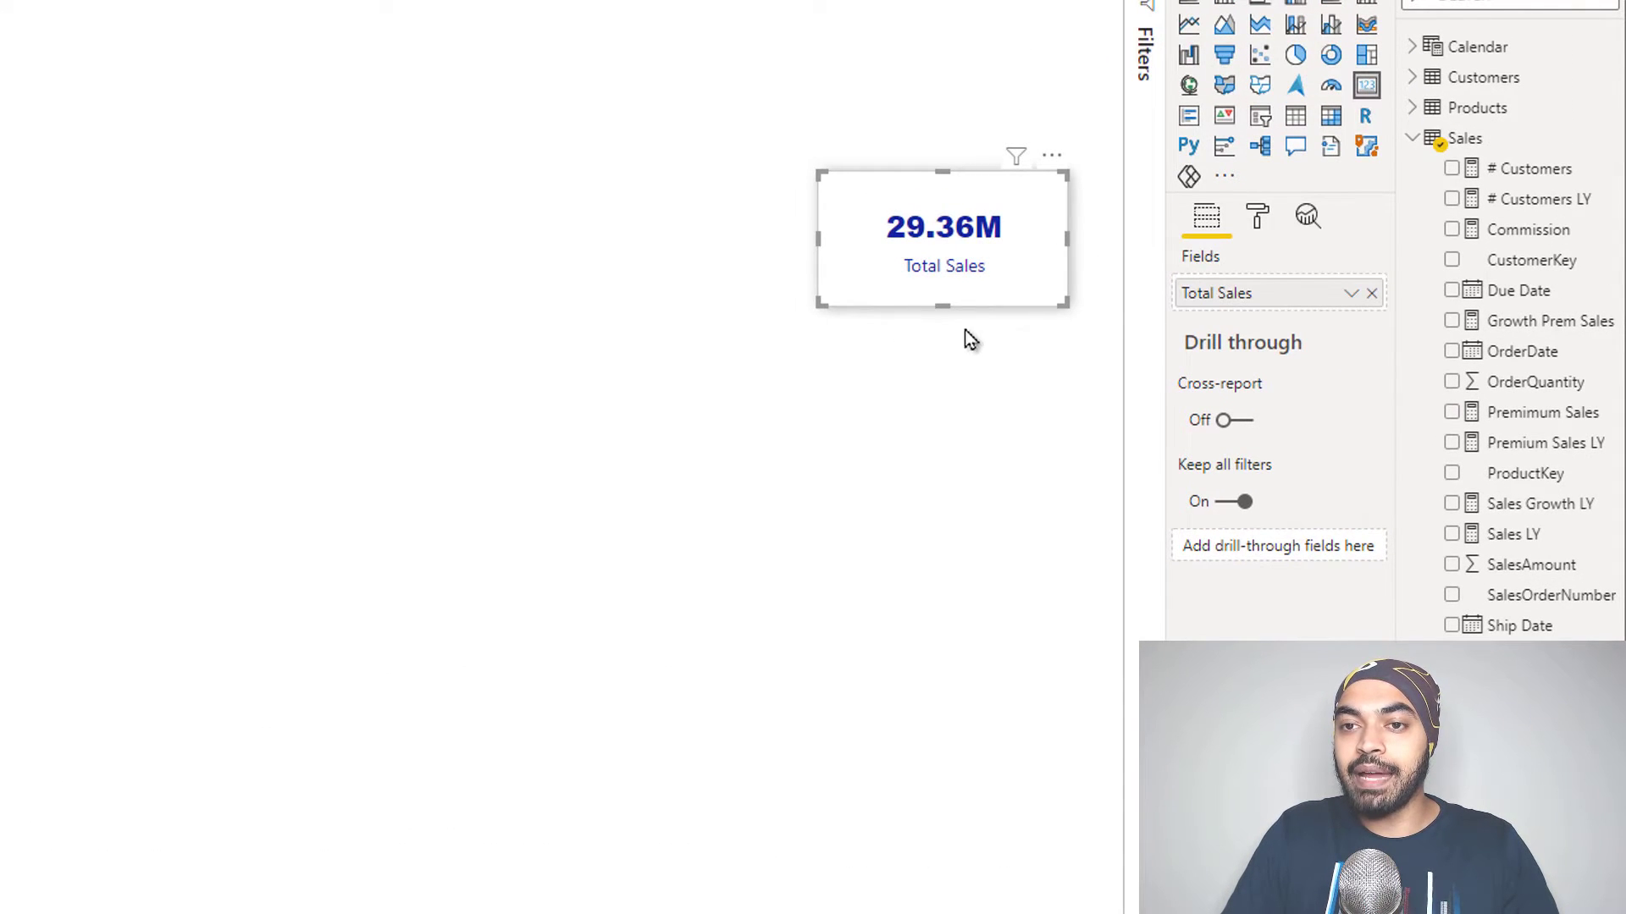
pyautogui.click(1257, 217)
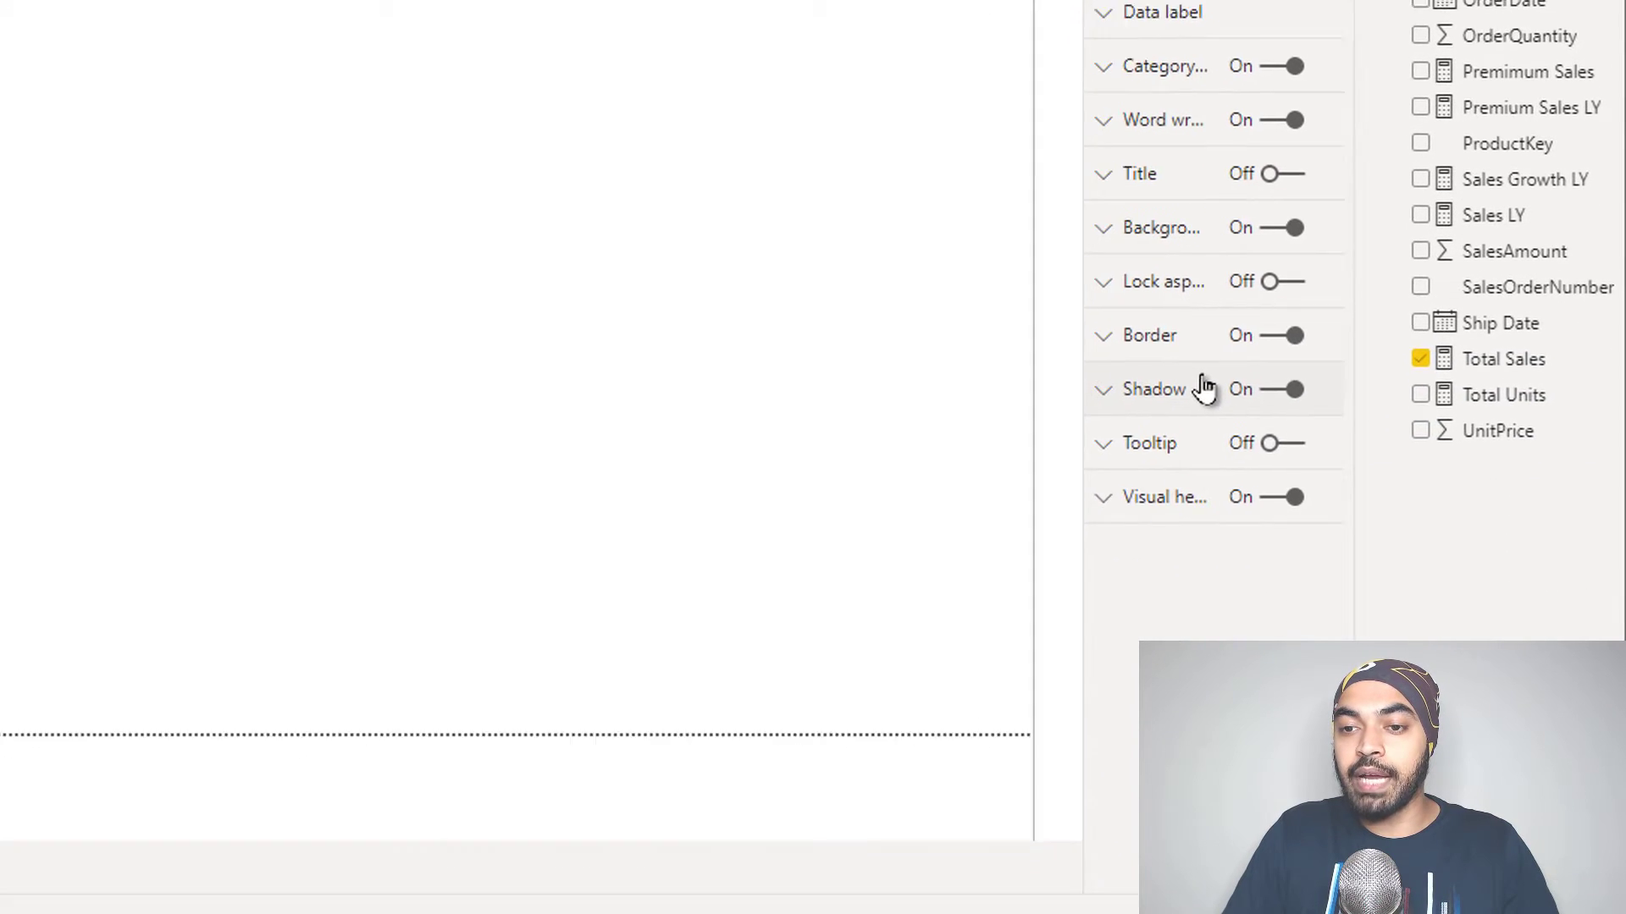
pyautogui.click(1255, 623)
pyautogui.click(1138, 461)
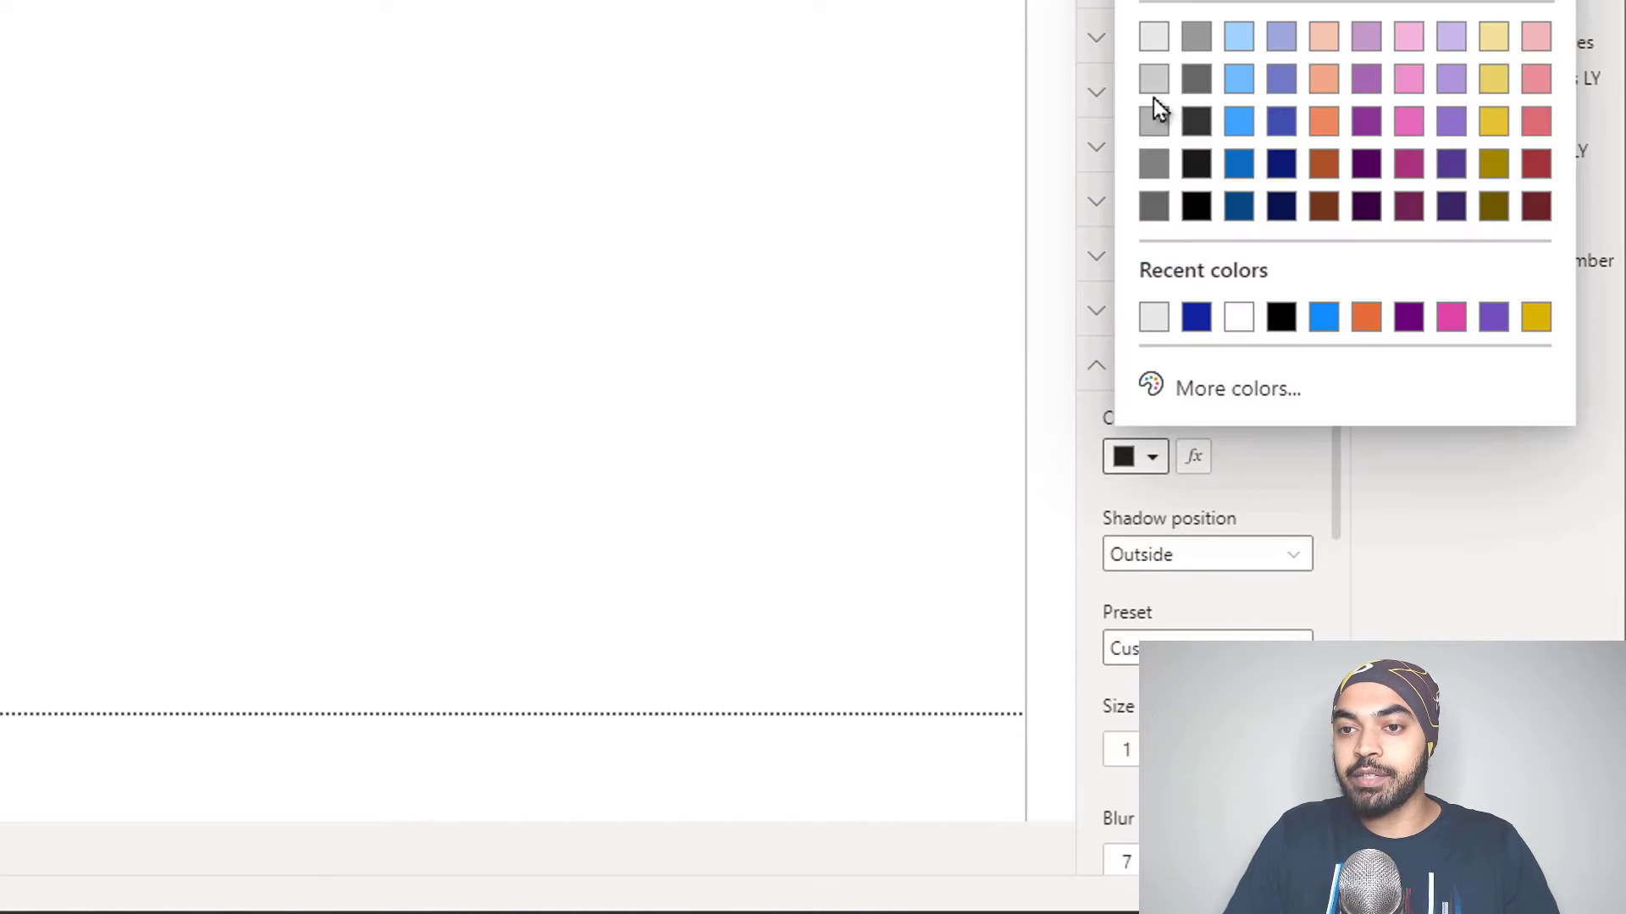
pyautogui.click(1154, 164)
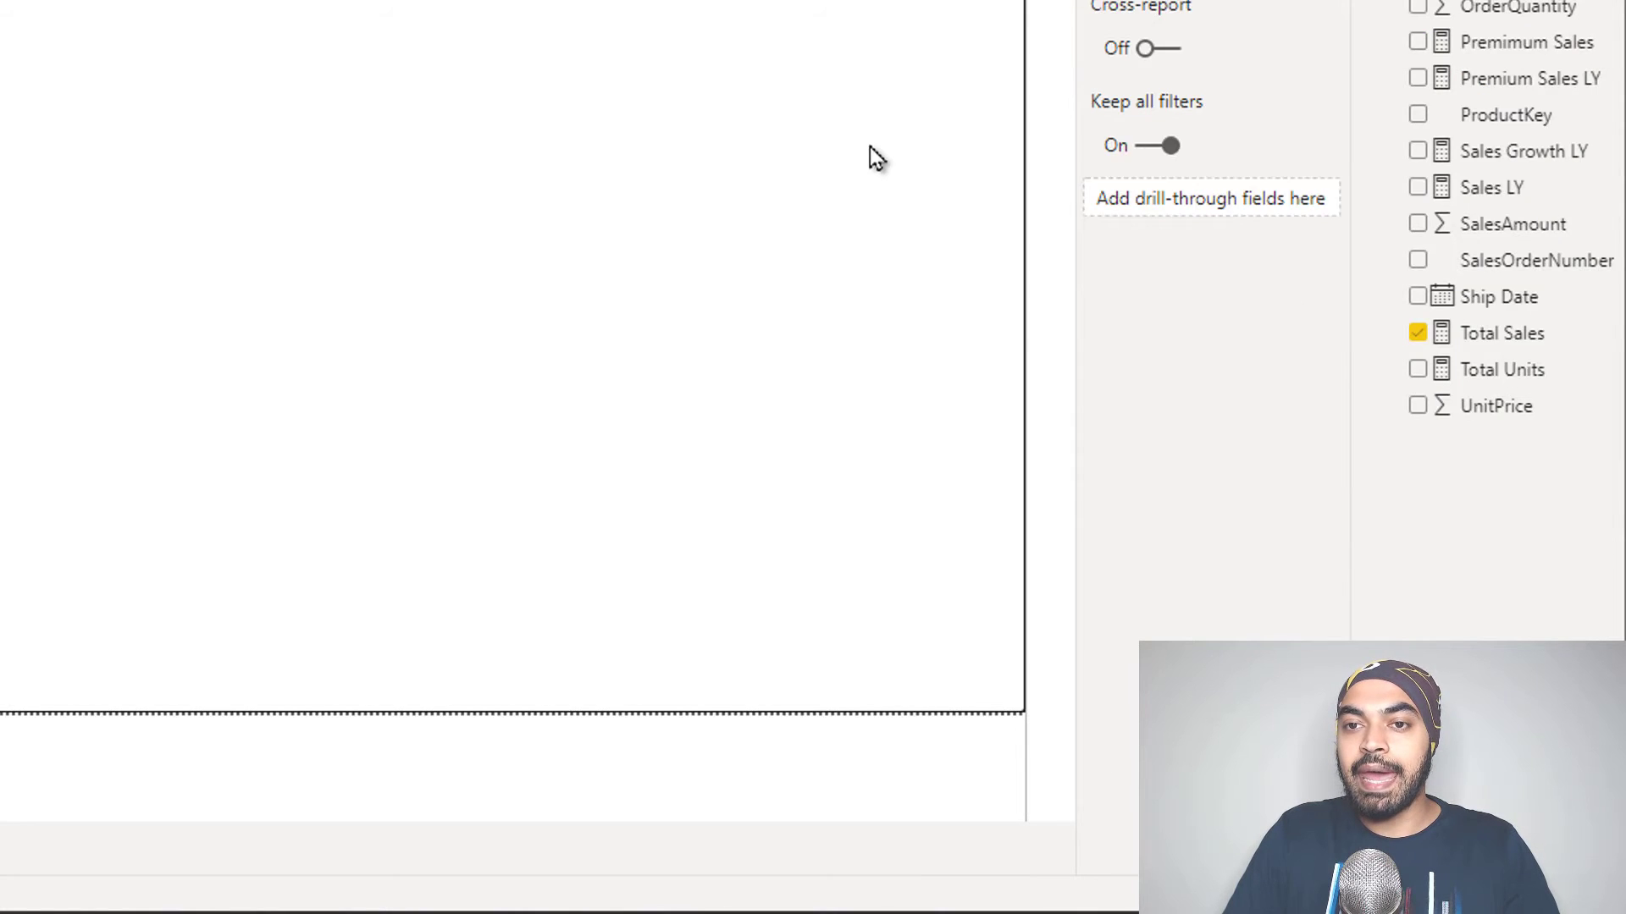
pyautogui.click(870, 146)
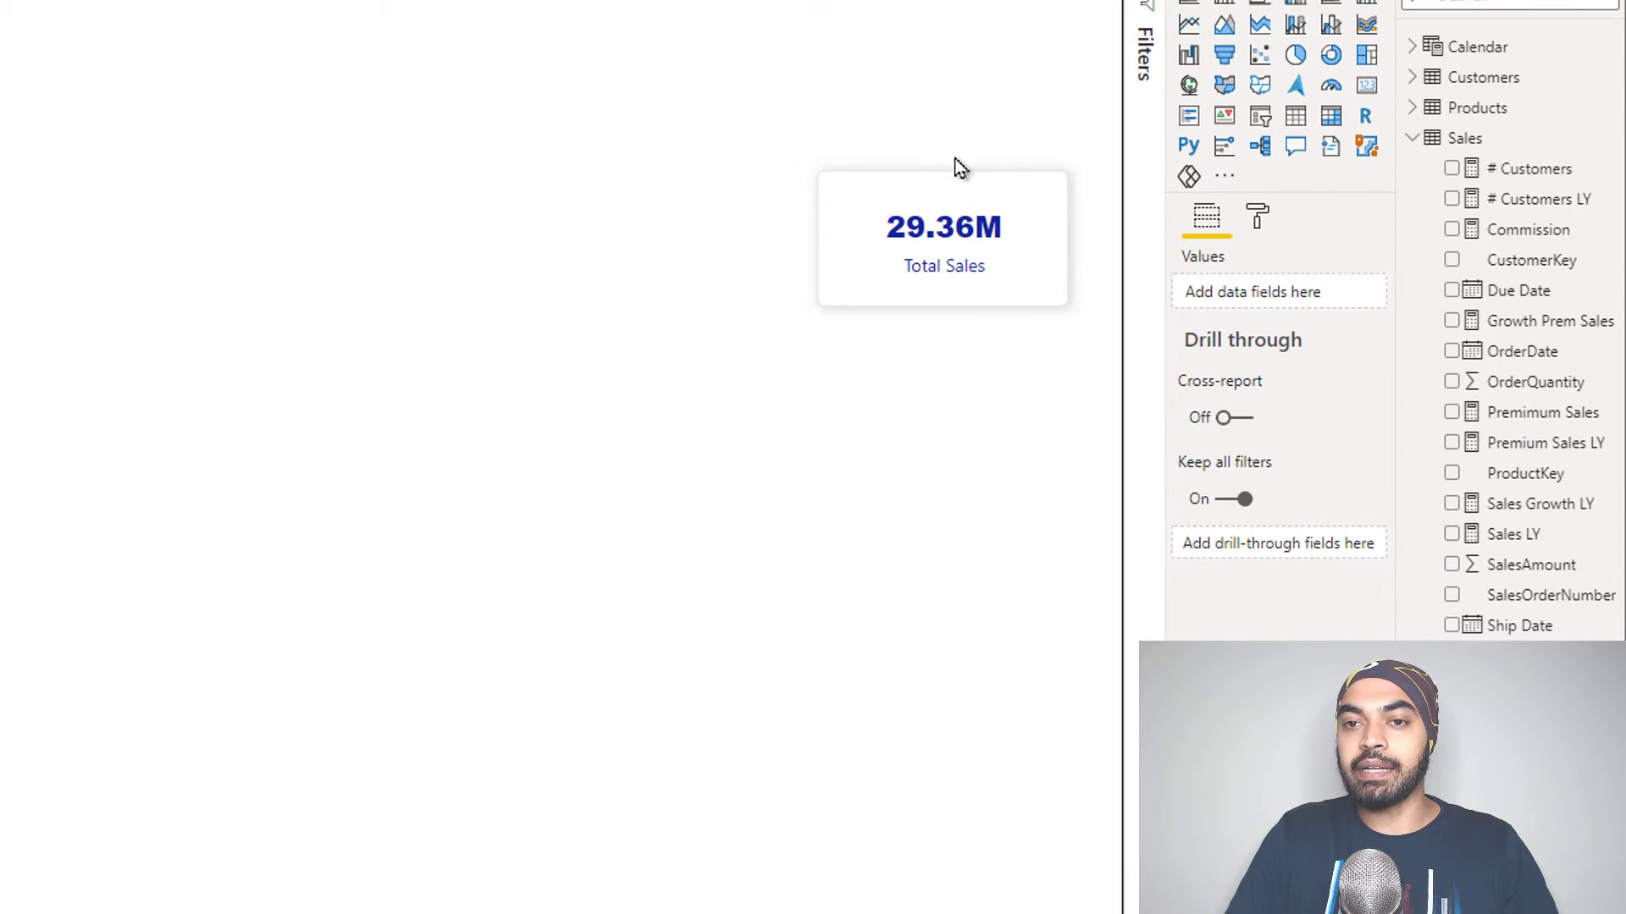
# Step: Move the Total Sales card to the page's top-left corner
pyautogui.moveTo(922, 261); pyautogui.dragTo(915, 322)
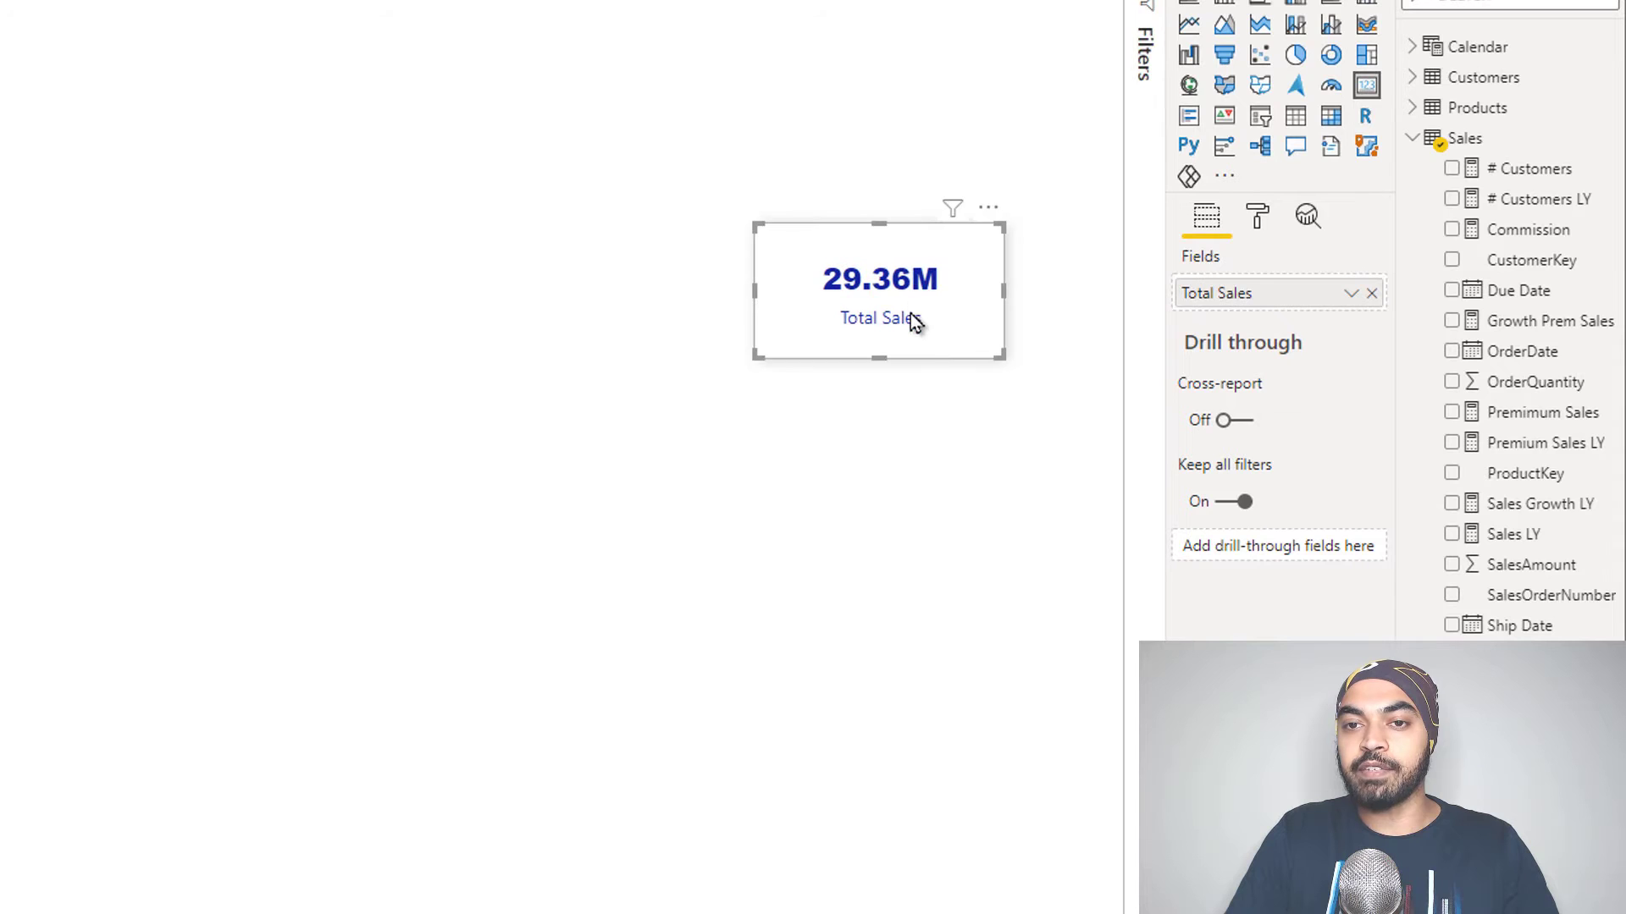
pyautogui.click(927, 478)
pyautogui.moveTo(1129, 338); pyautogui.dragTo(187, 202)
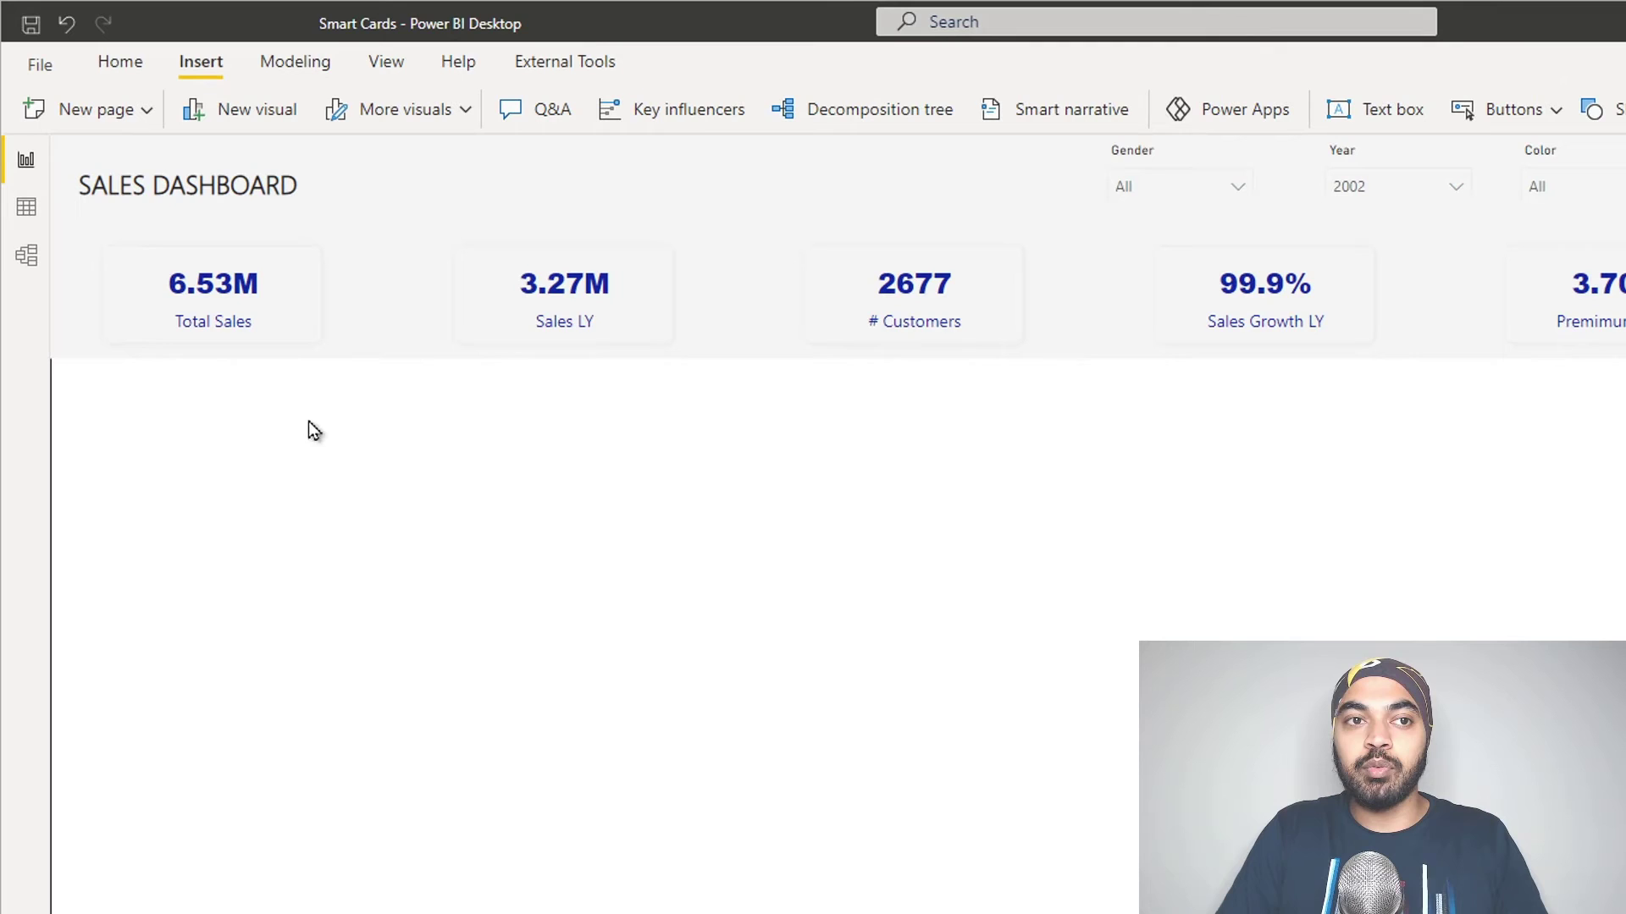
pyautogui.click(1365, 114)
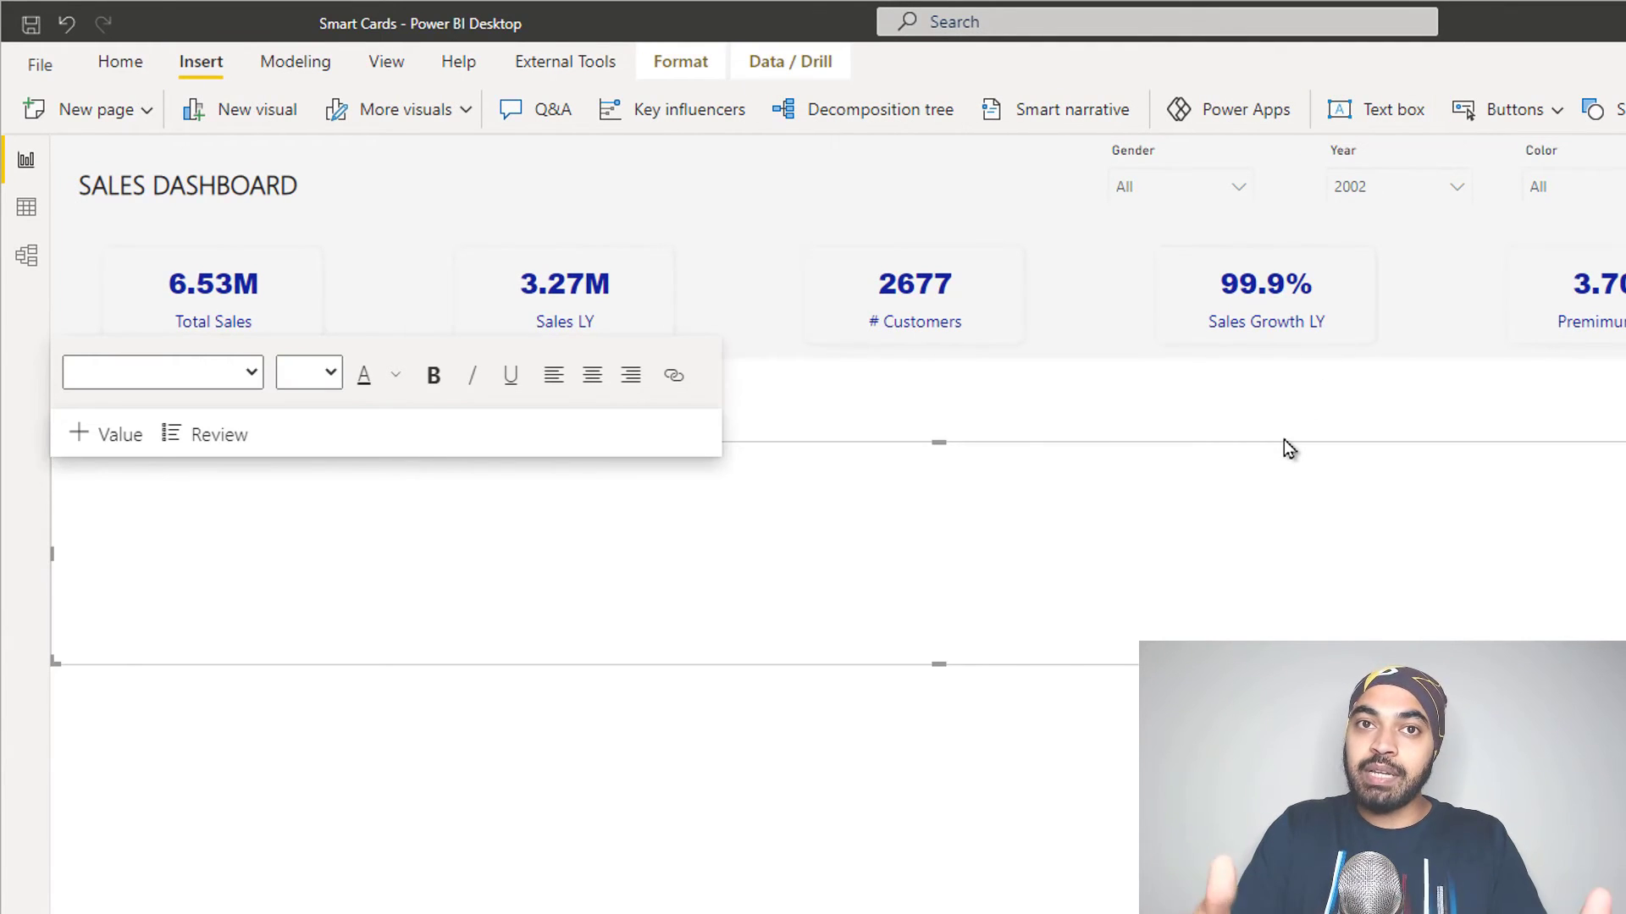
pyautogui.click(1261, 519)
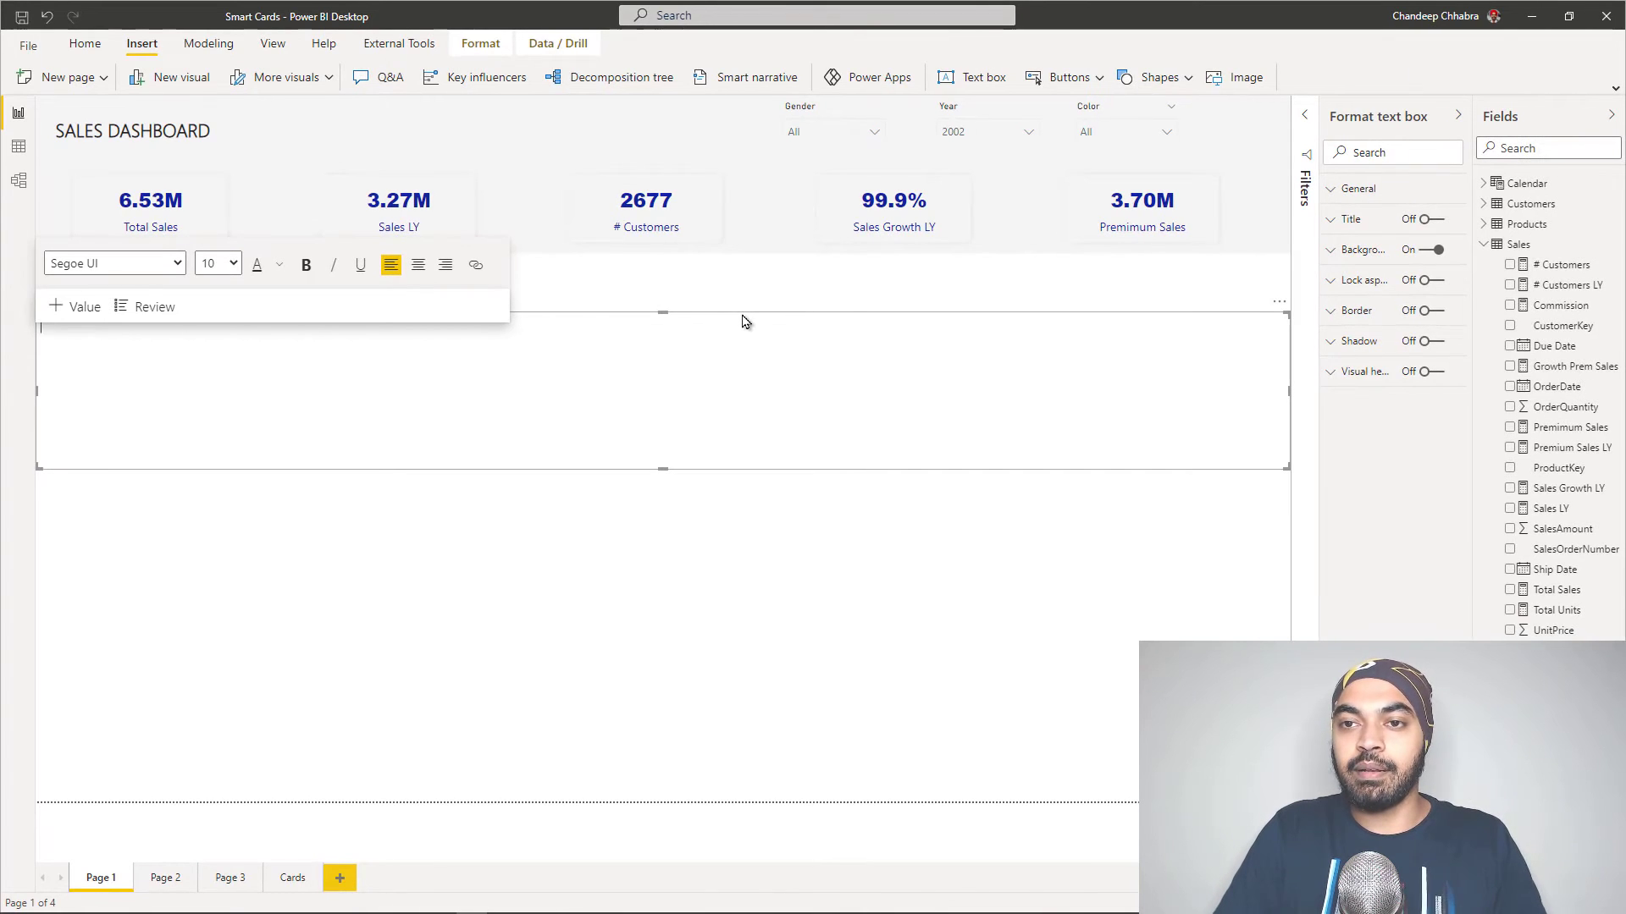
pyautogui.click(1355, 250)
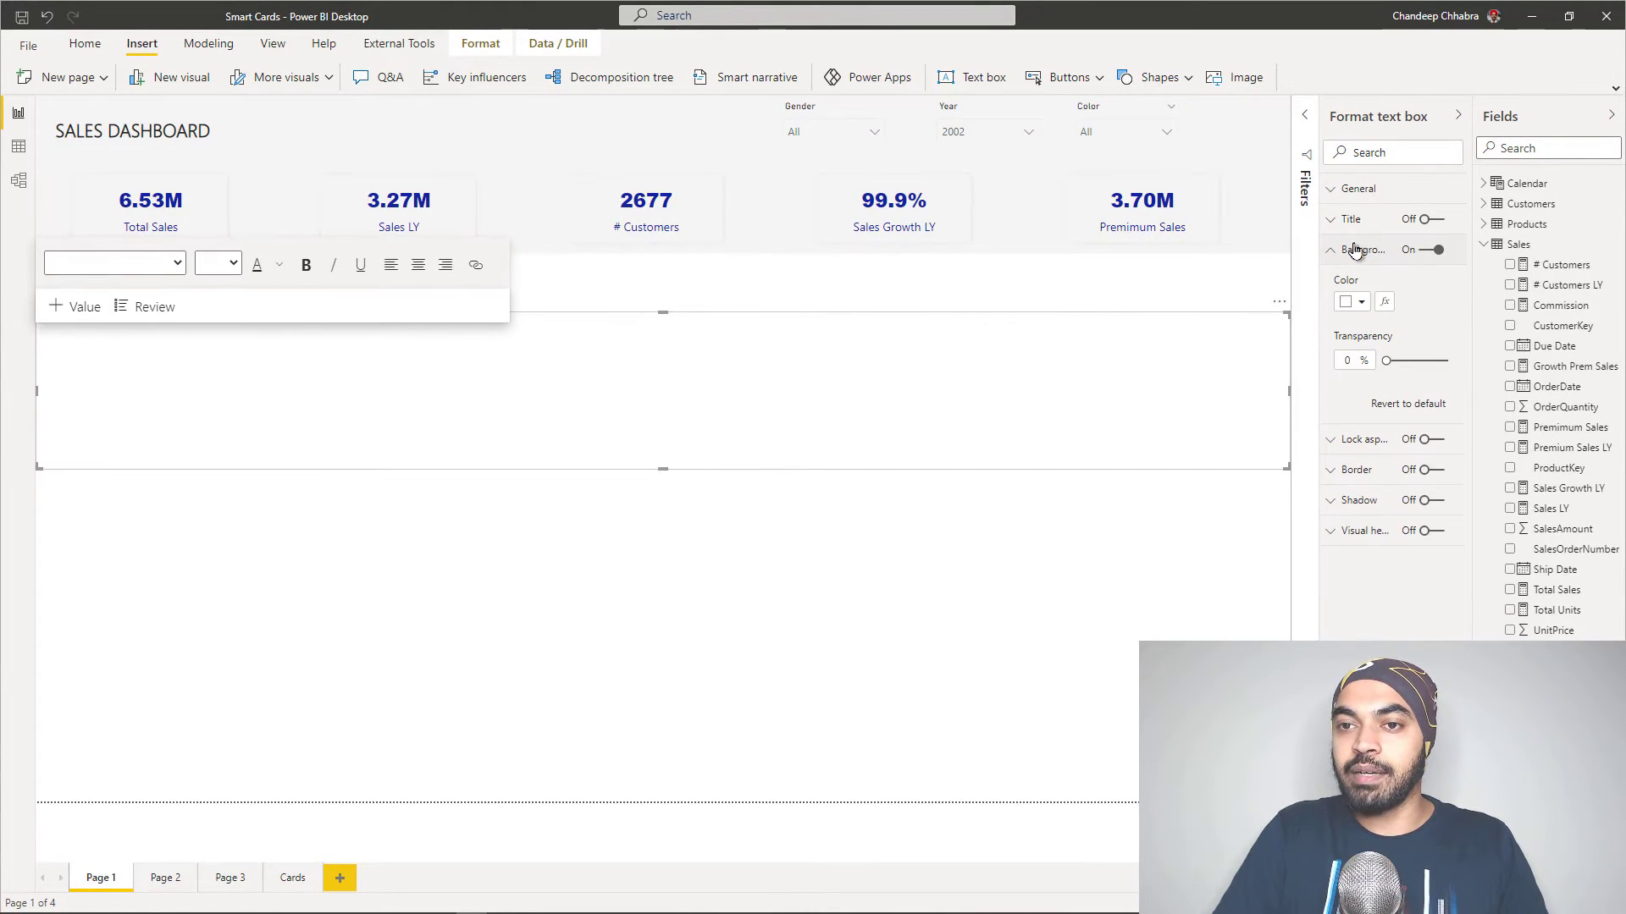
pyautogui.click(1356, 305)
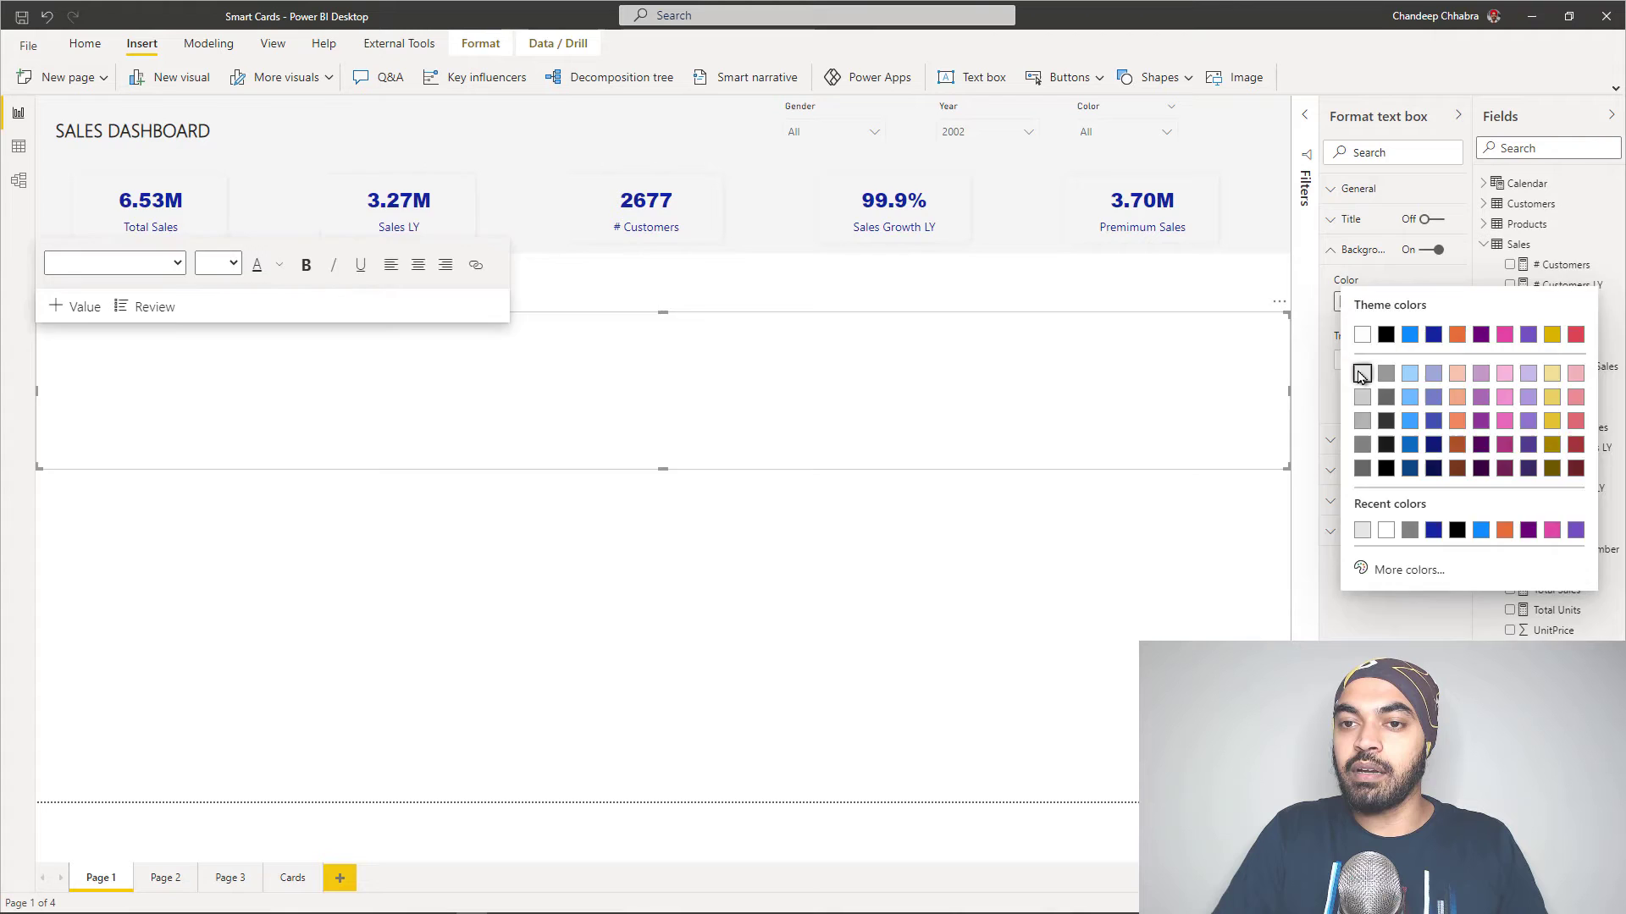
pyautogui.click(1358, 367)
pyautogui.click(1153, 591)
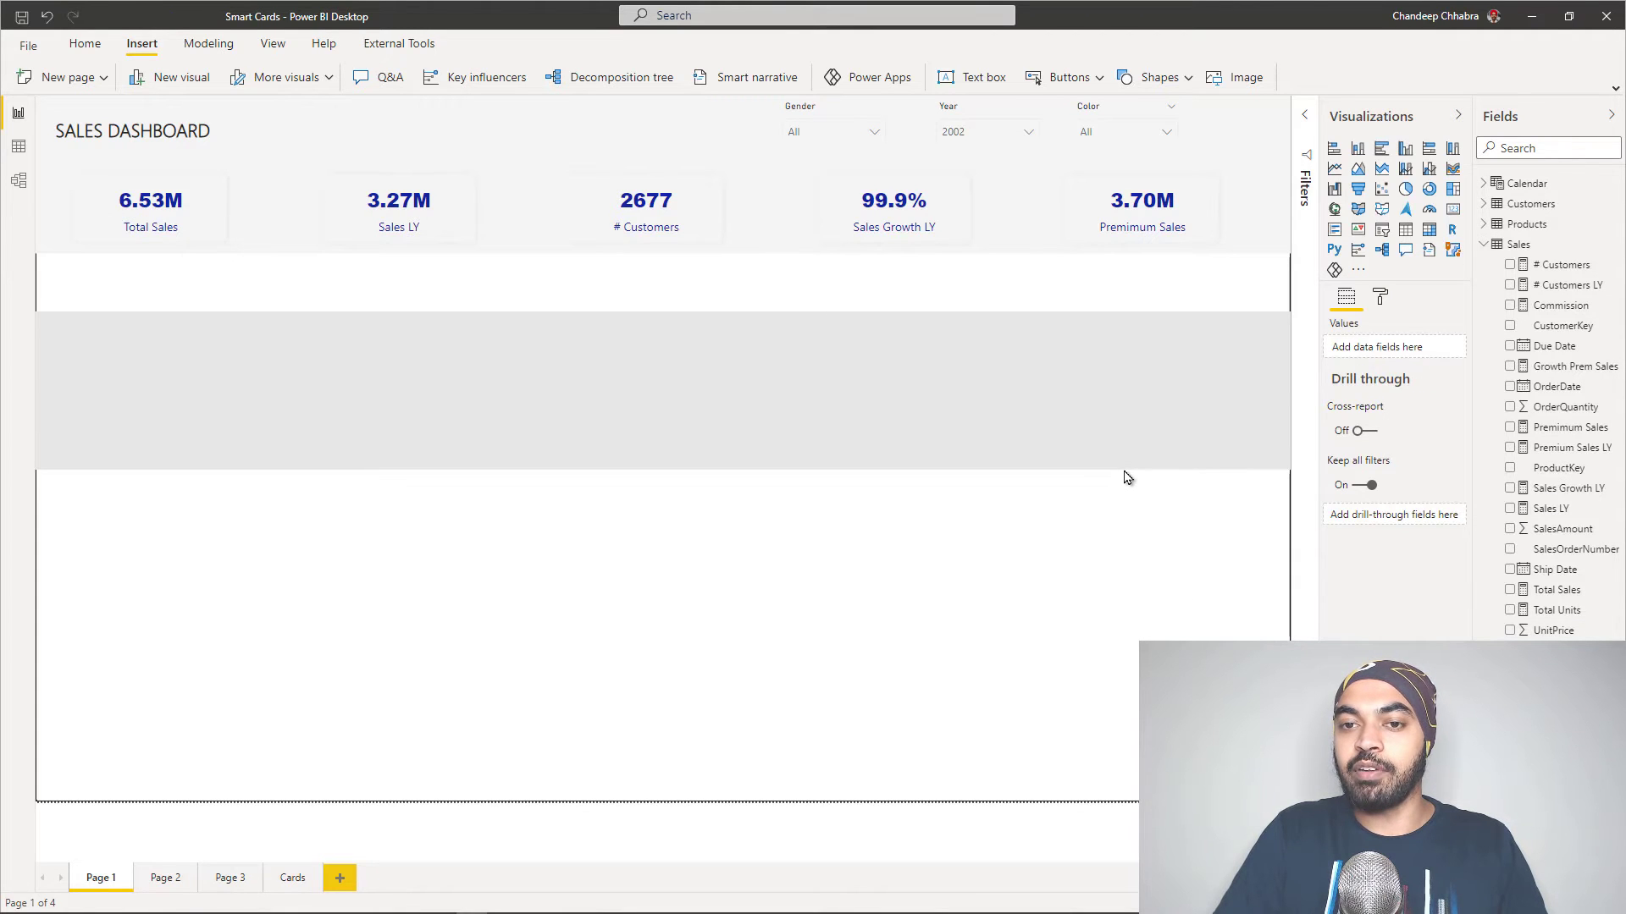
pyautogui.click(1126, 471)
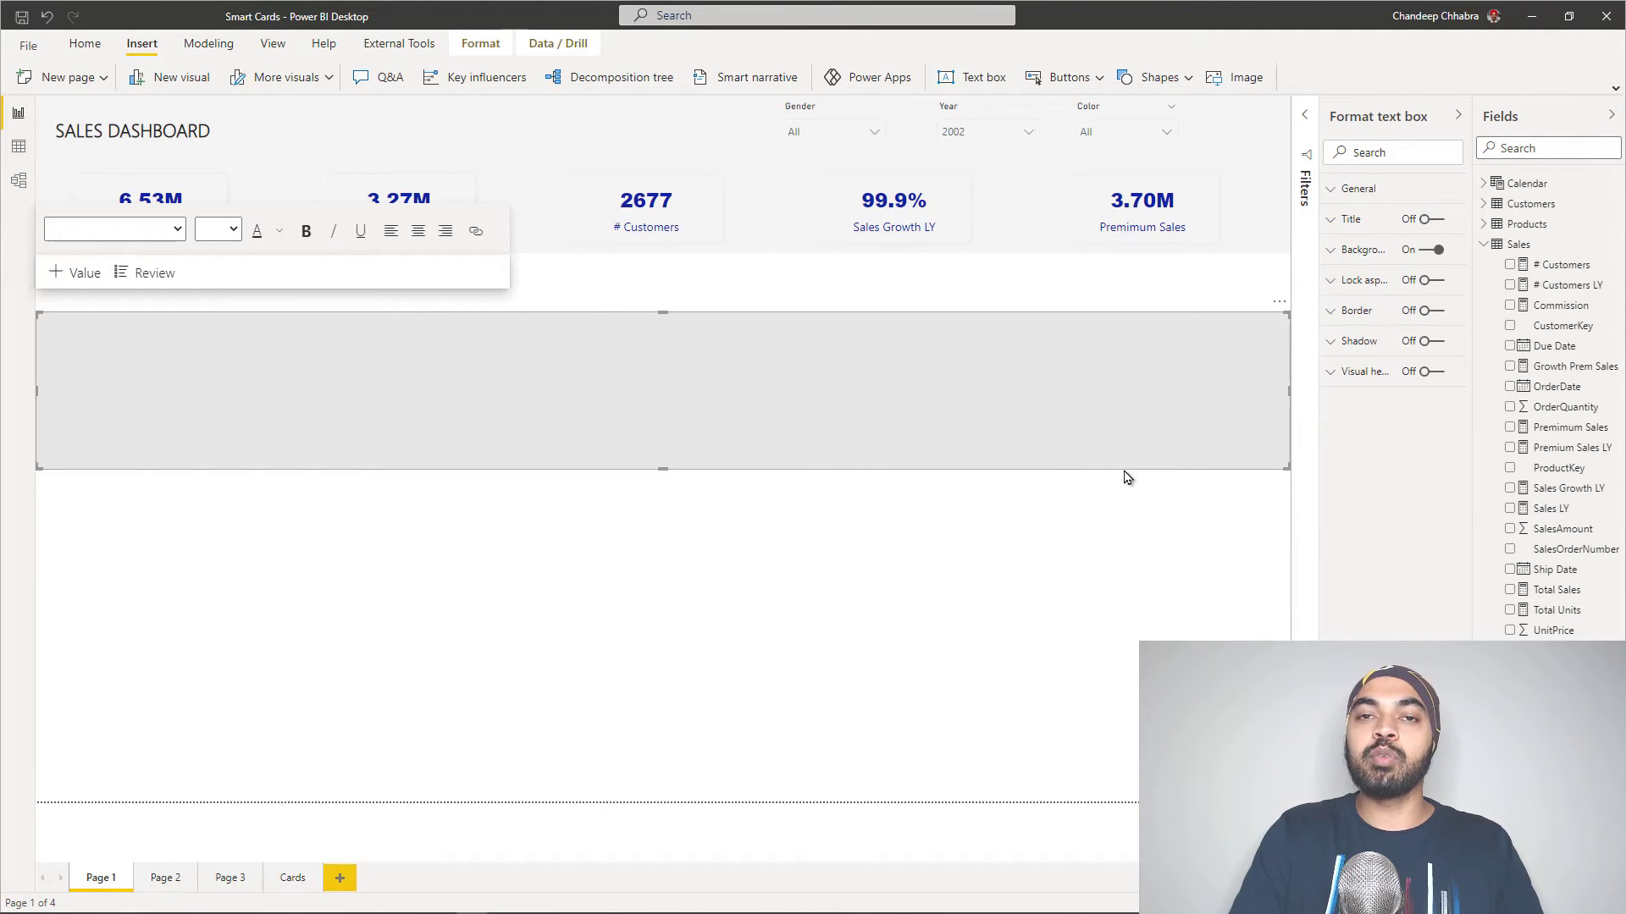
pyautogui.press('Delete')
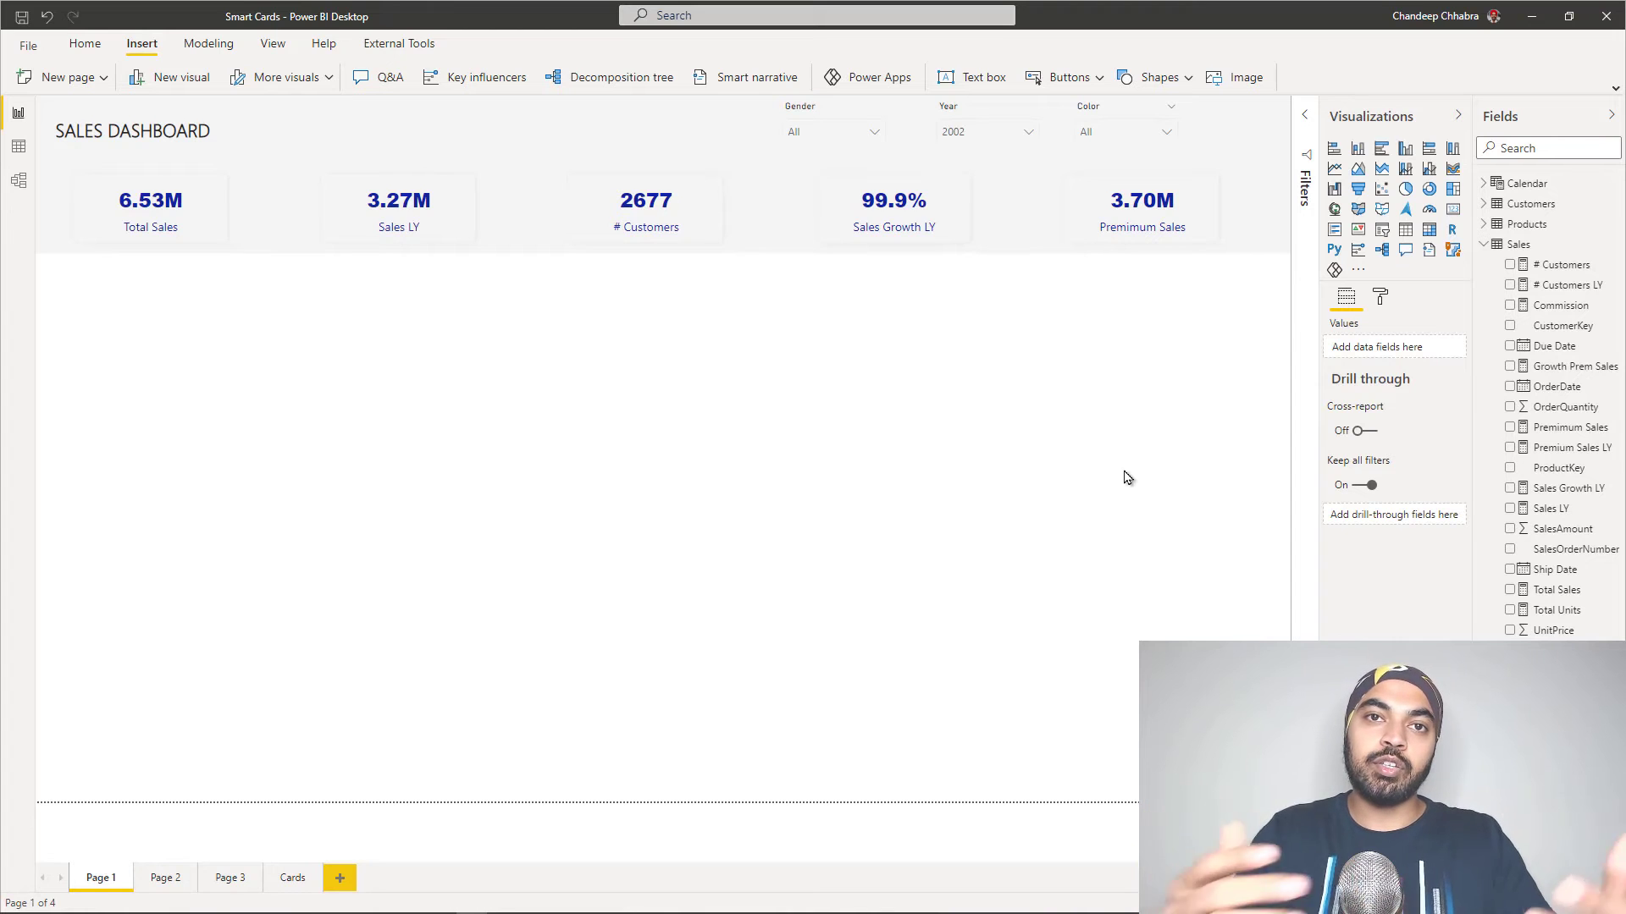